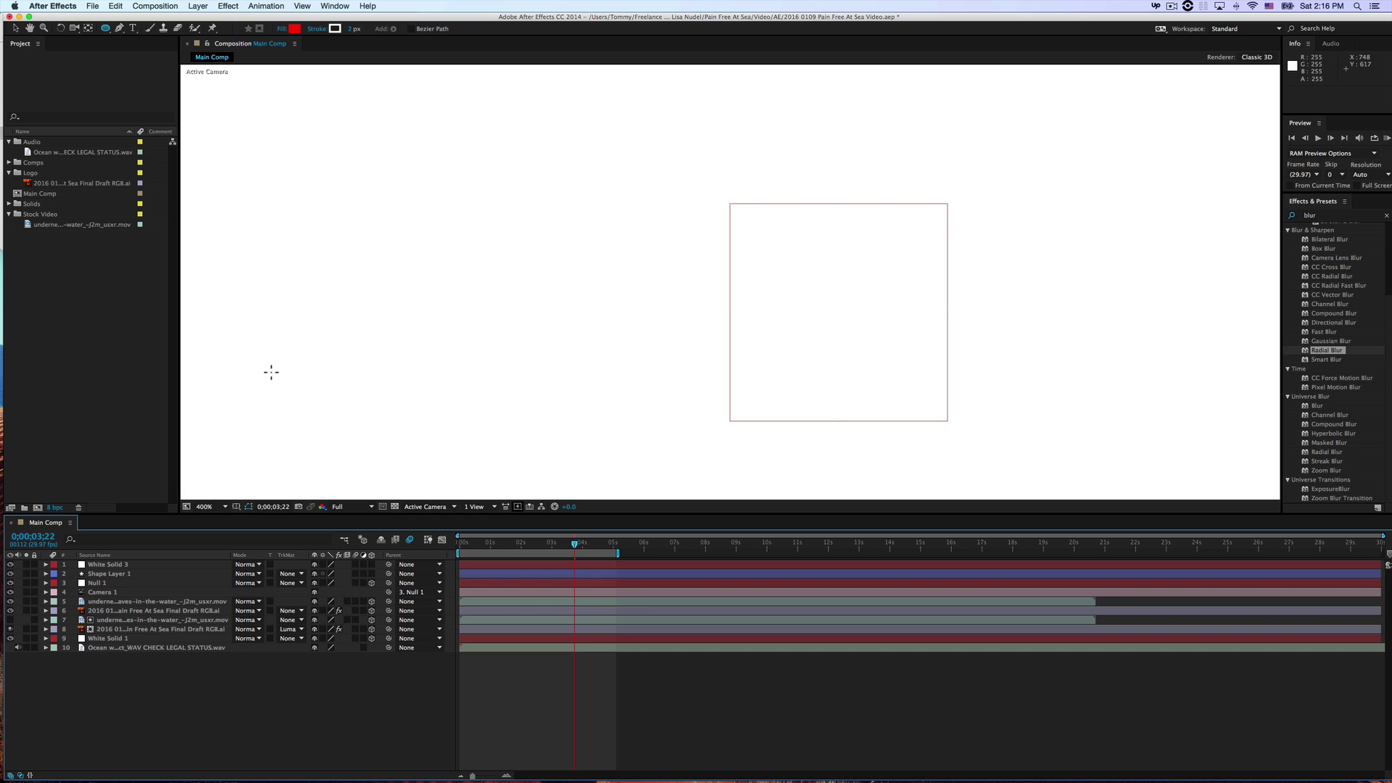
Fit Main Comp in the viewer and select each layer in turn to inspect the stack
key(shift)
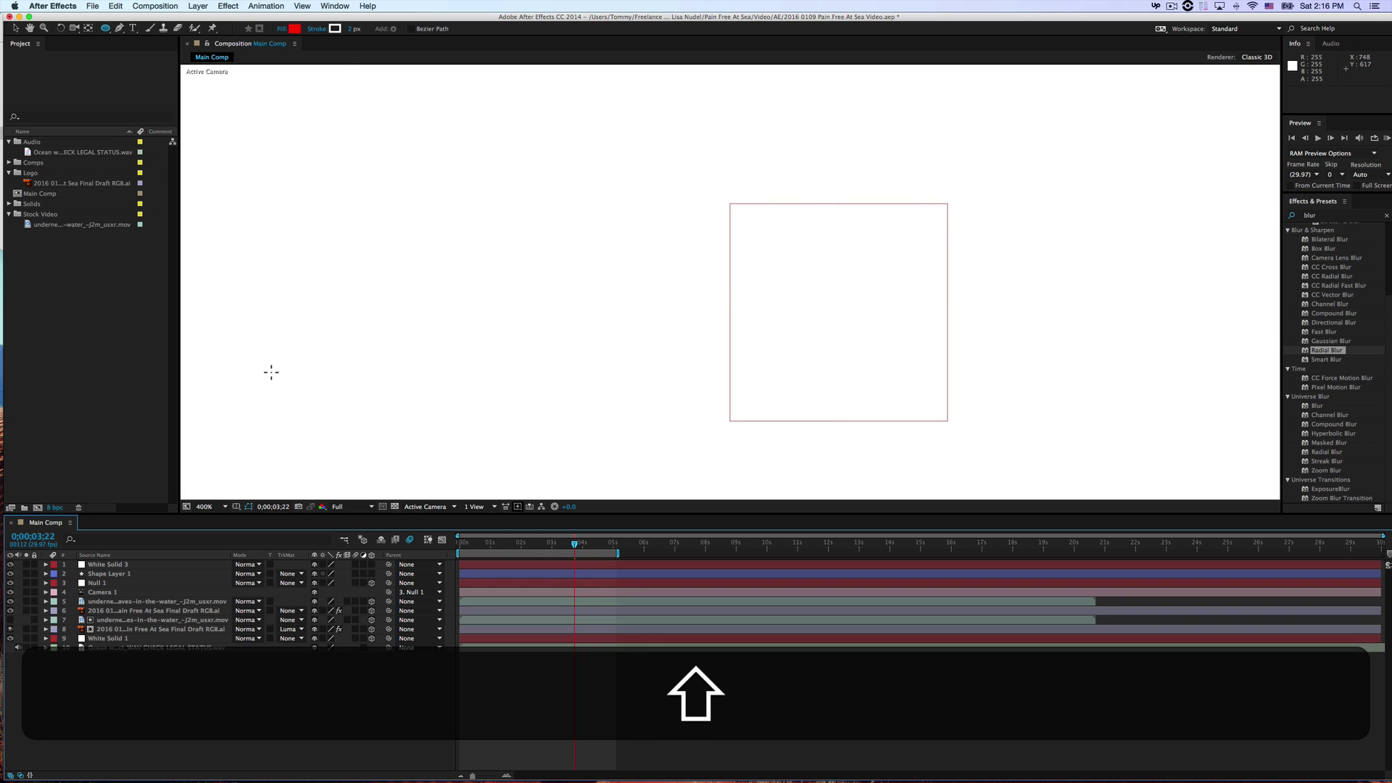
key(shift+slash)
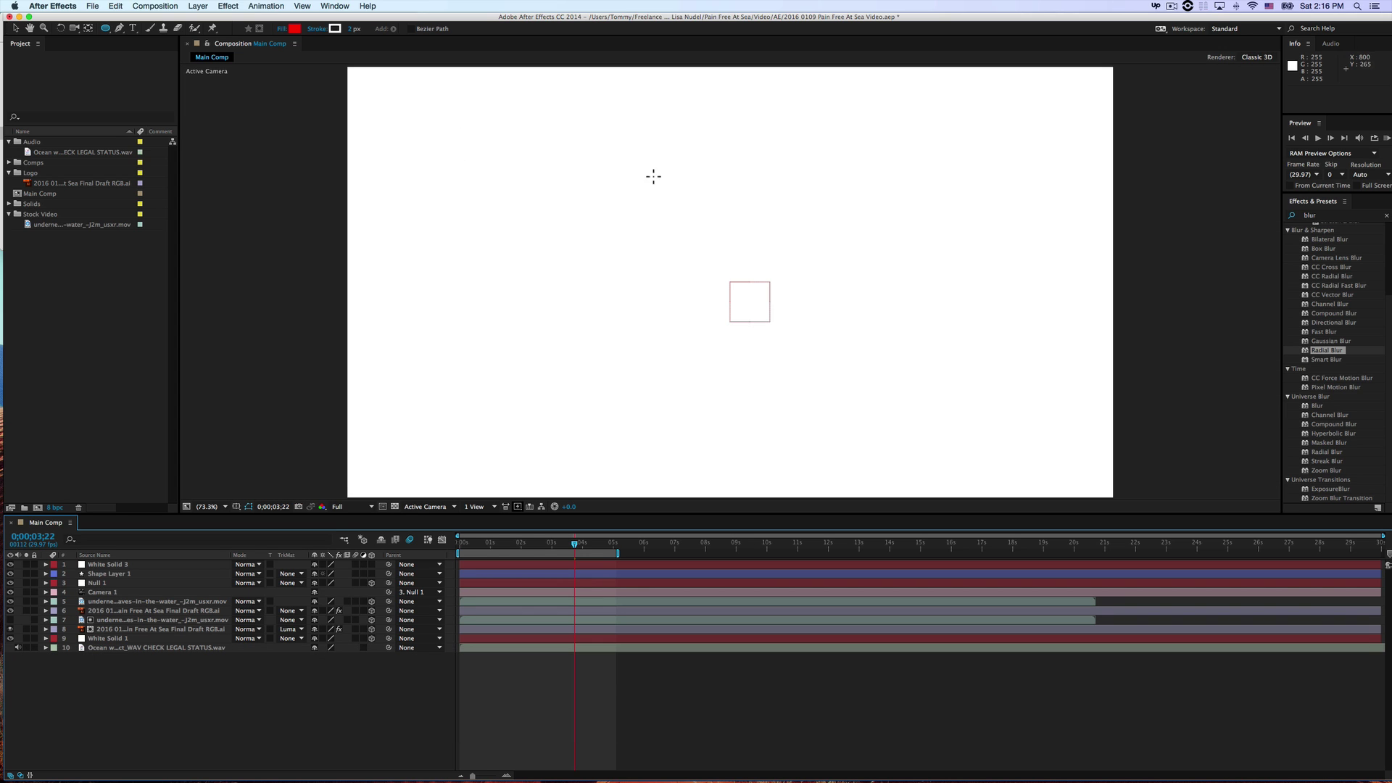
click(134, 611)
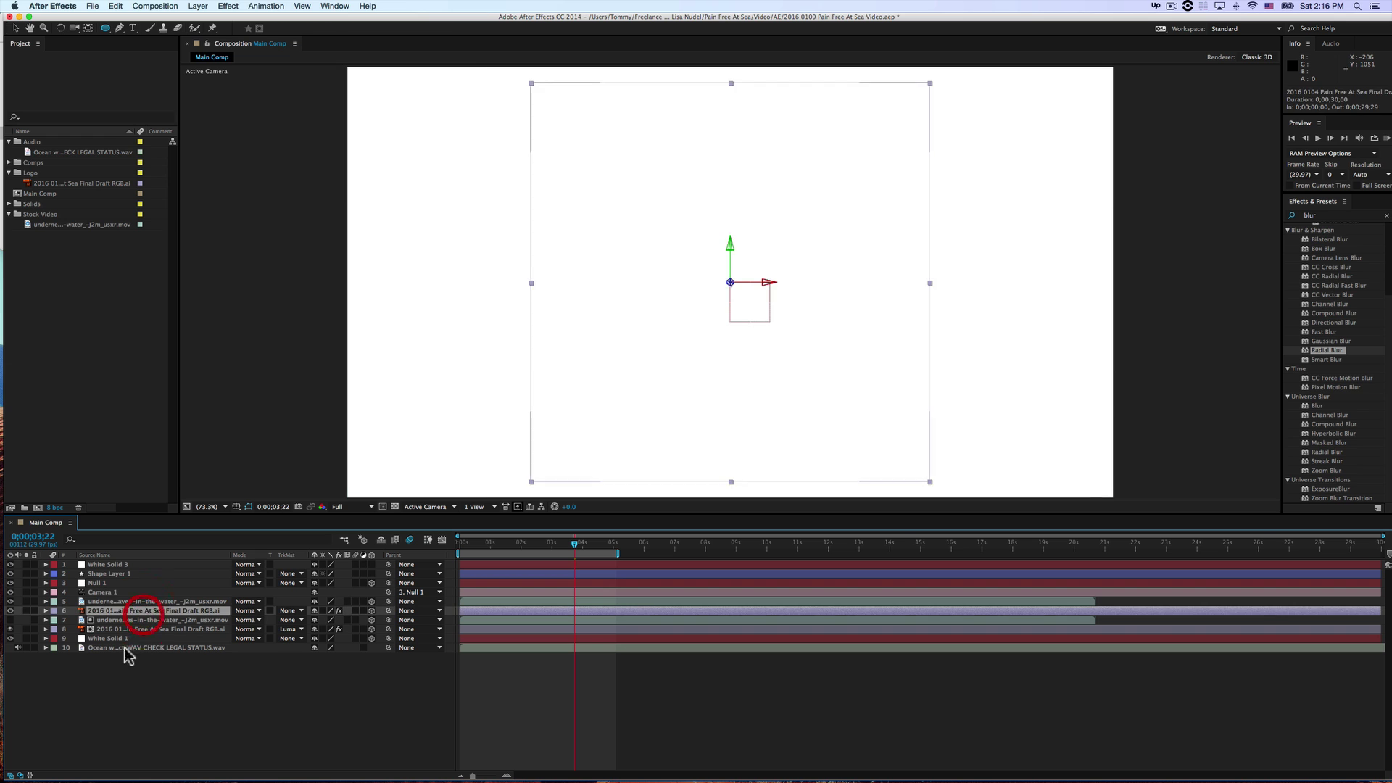
click(128, 663)
click(134, 628)
click(135, 592)
click(135, 573)
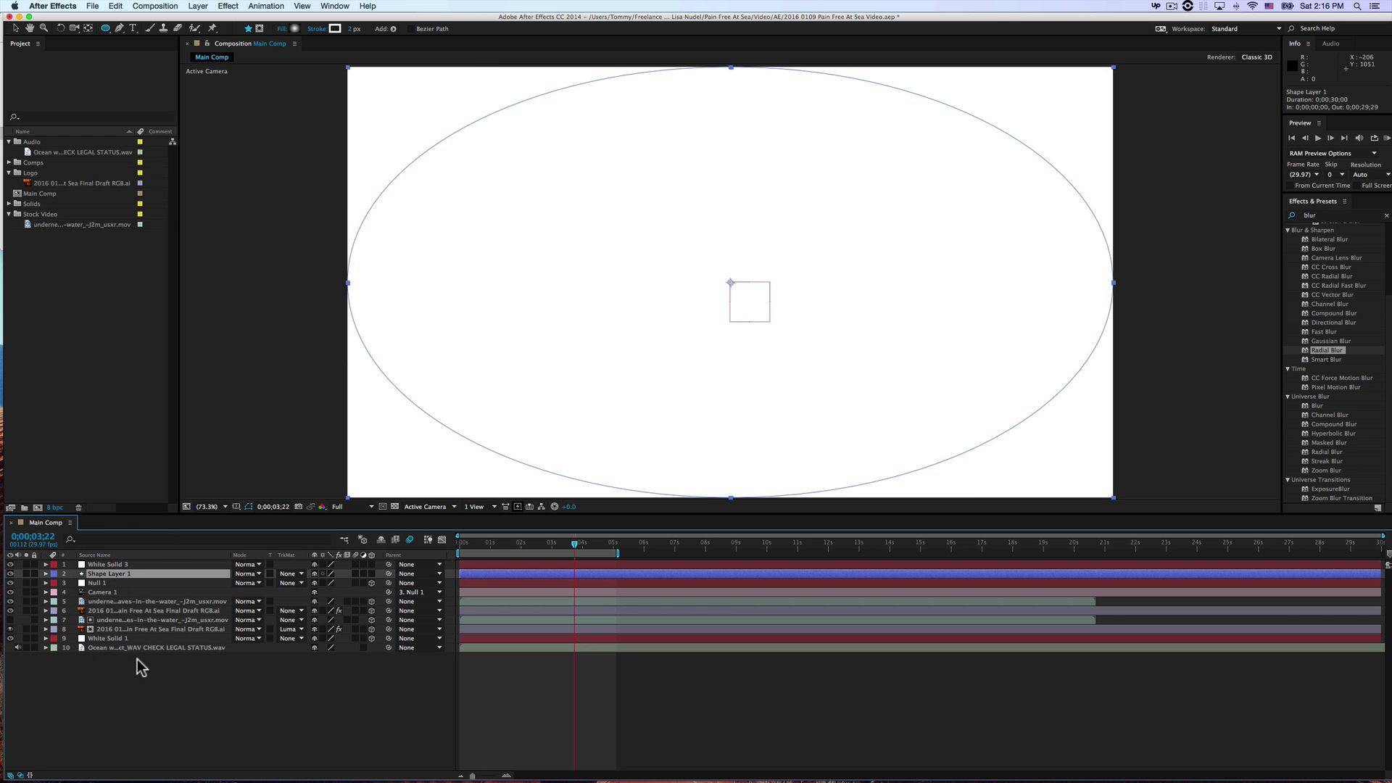
click(135, 648)
click(134, 628)
click(134, 602)
Drag Null 1 below the underwater video layer, then deselect all layers
click(132, 583)
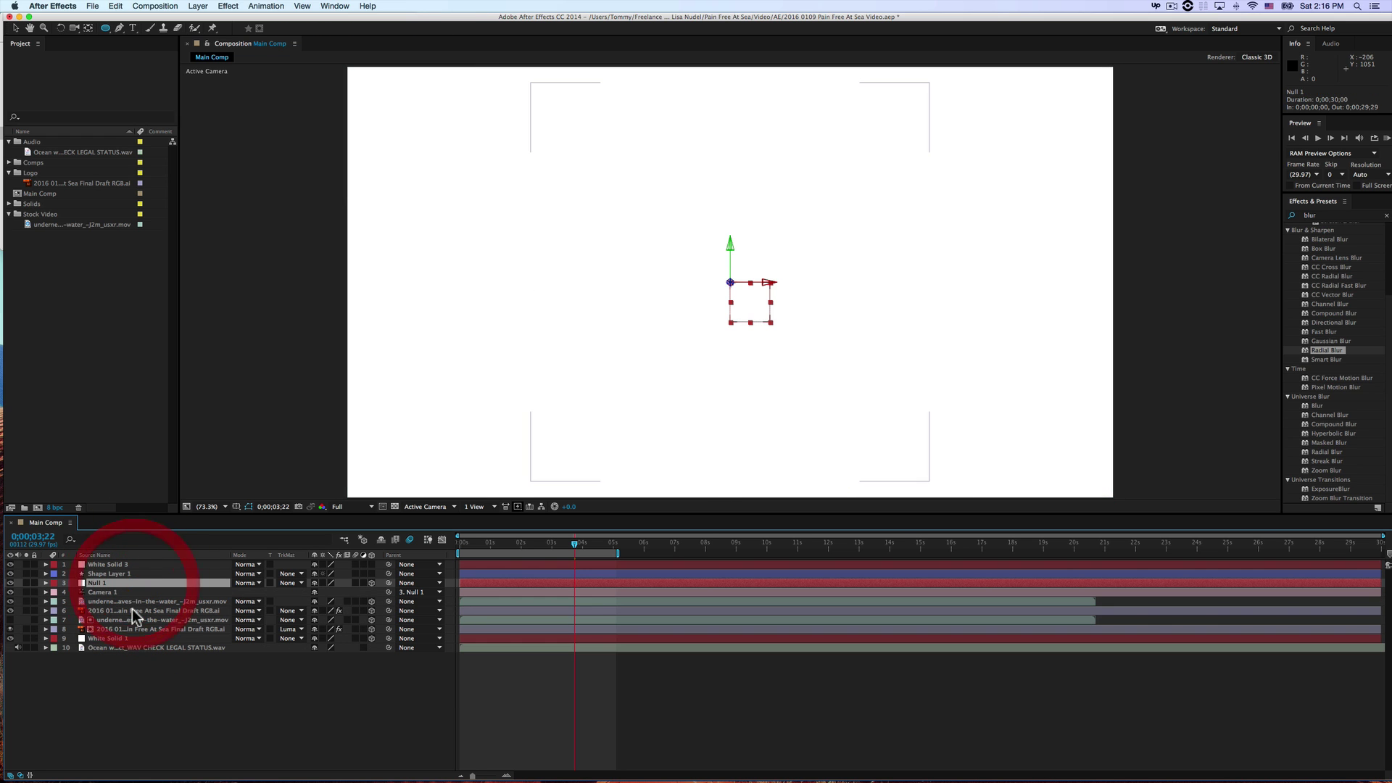
click(132, 673)
key(ctrl+z)
key(super+z)
click(123, 718)
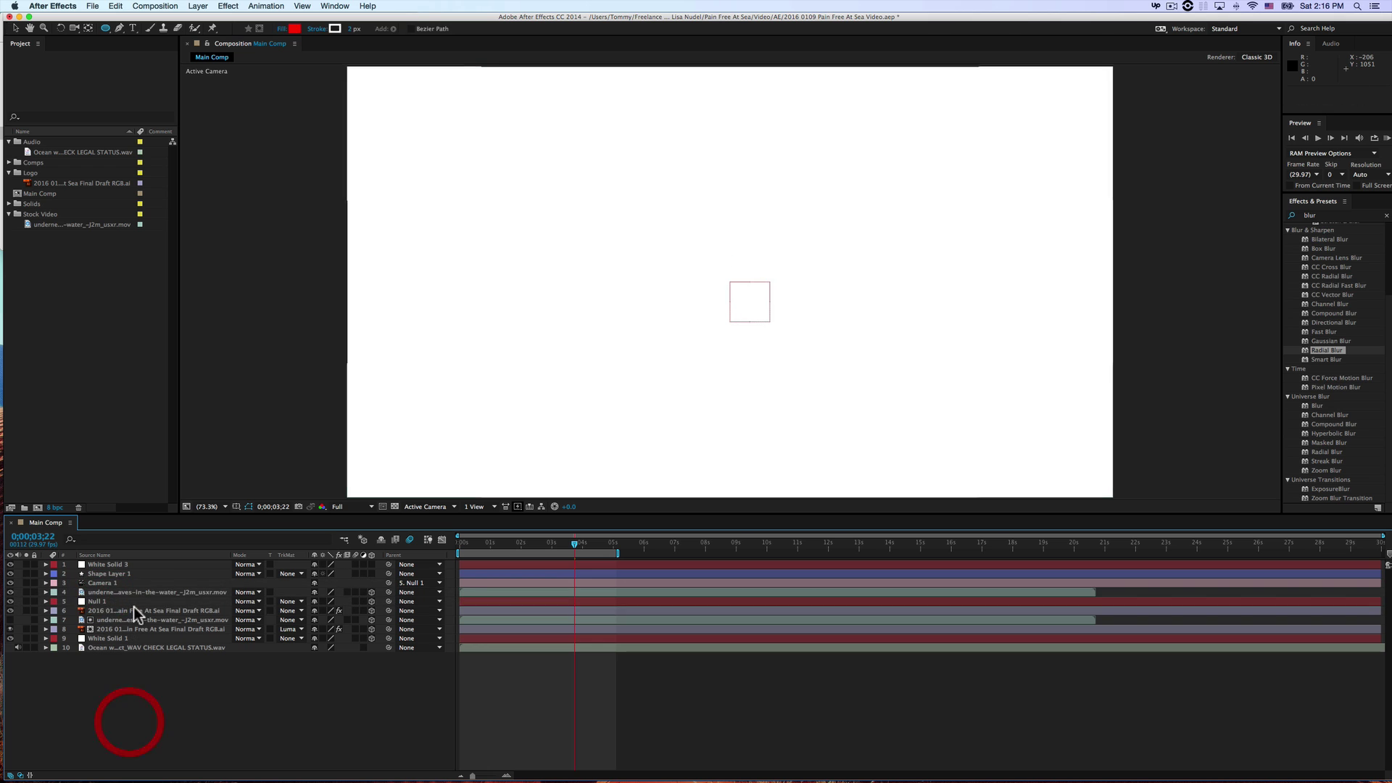
click(133, 611)
key(super+shift+a)
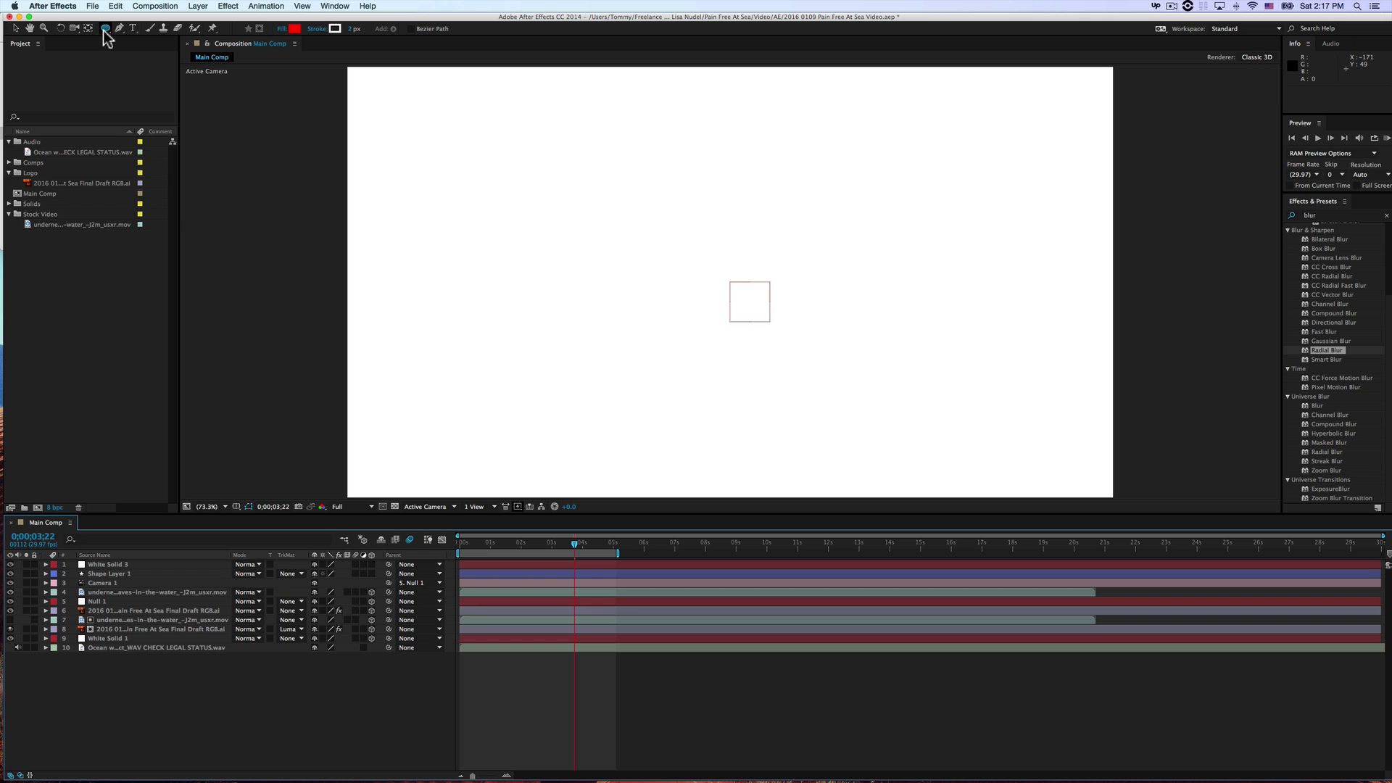
Draw a red circle outward from the composition centre with the Ellipse Tool
key(q)
key(q)
key(q)
key(q)
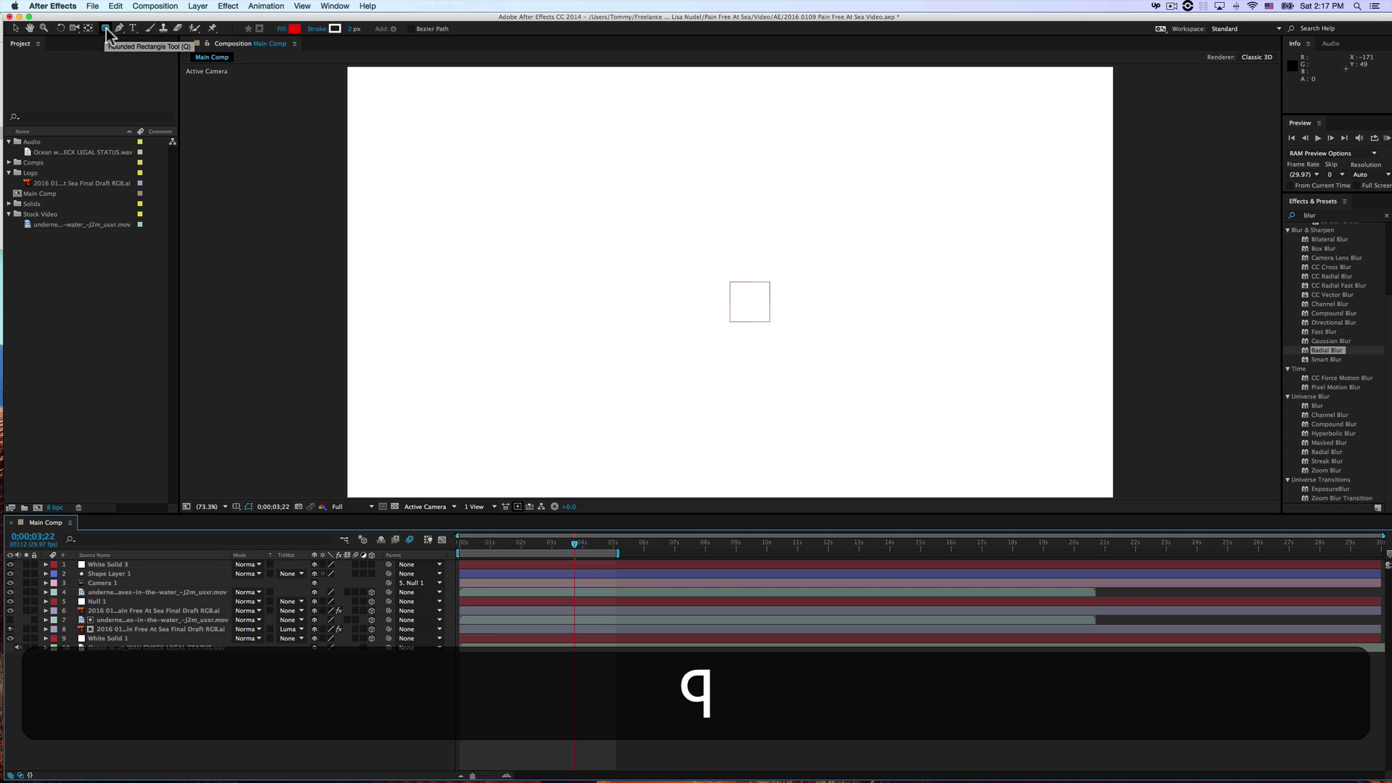
click(106, 28)
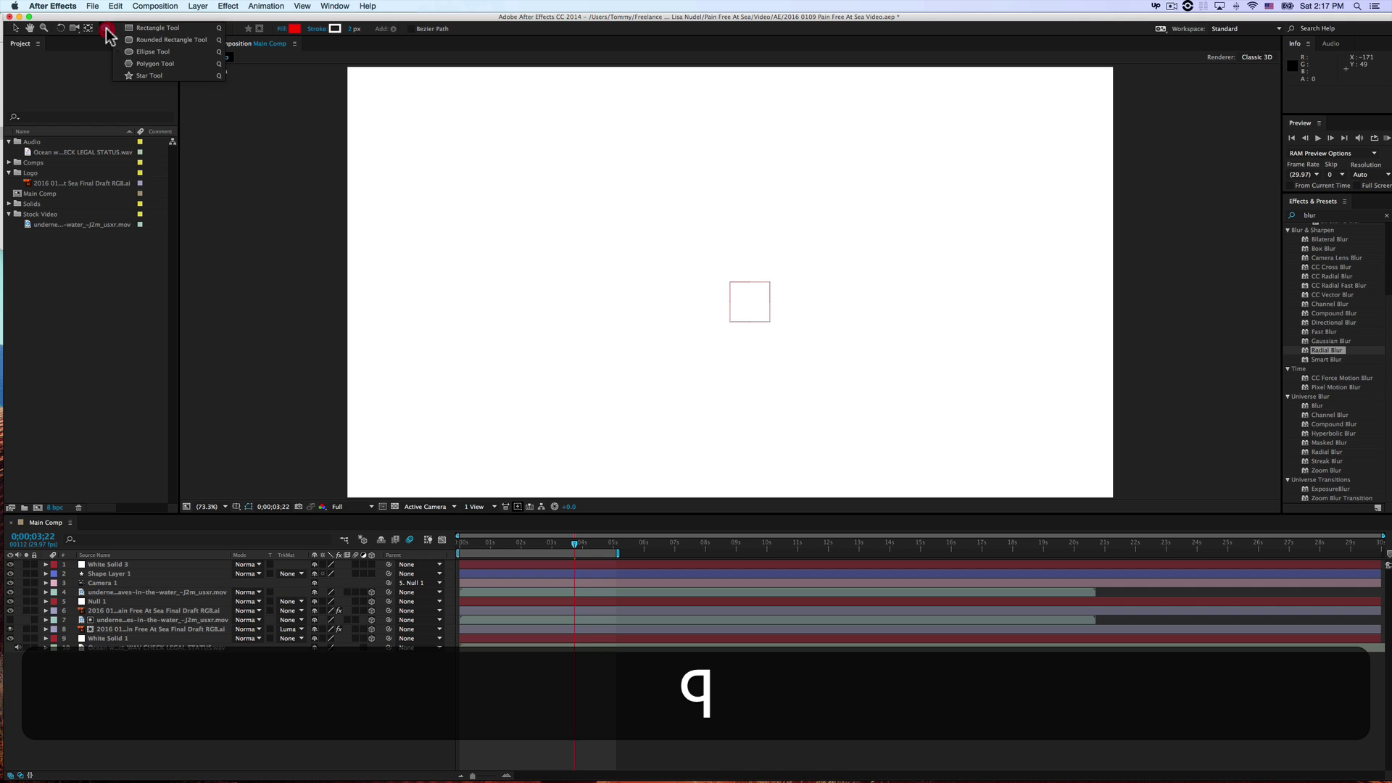
drag(106, 28, 157, 57)
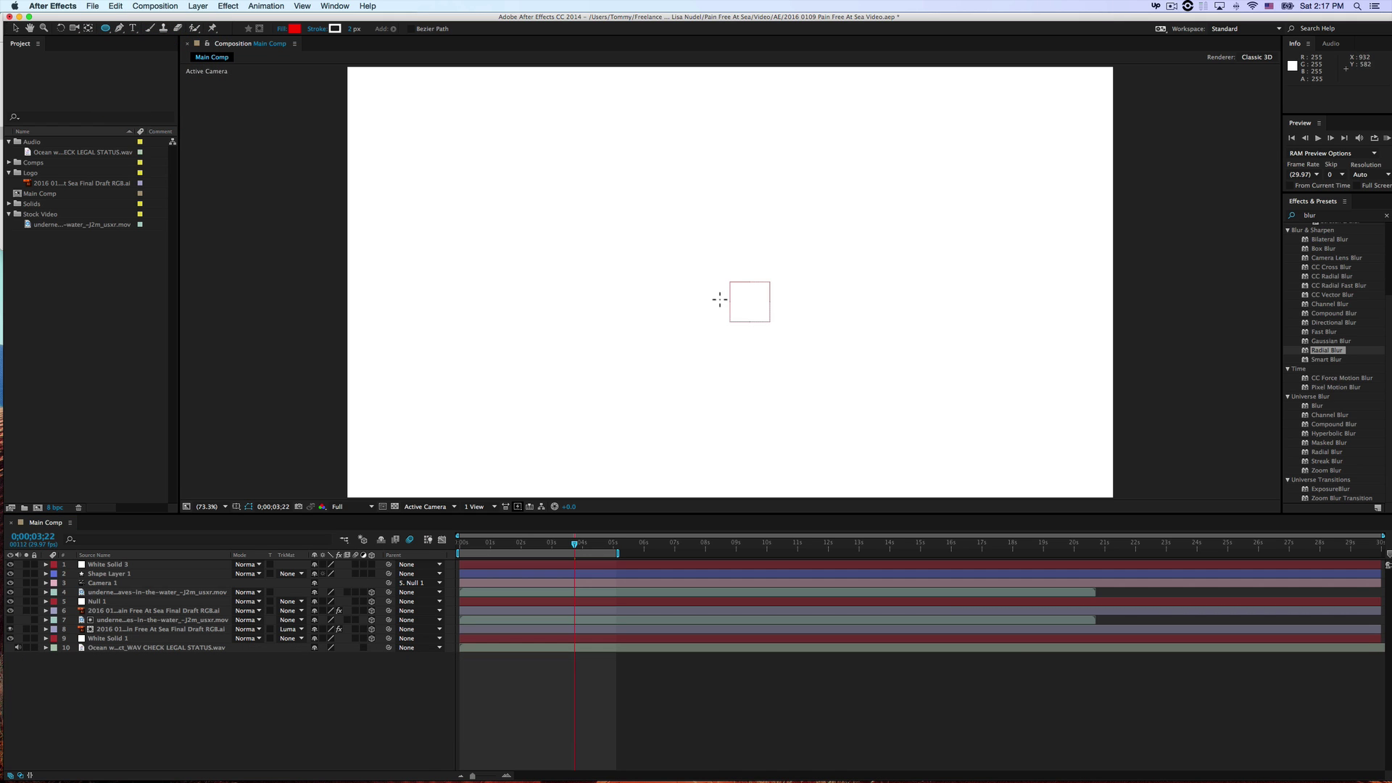
mouse_move(711, 307)
mouse_down()
mouse_move(942, 115)
mouse_move(892, 133)
mouse_move(920, 106)
mouse_move(858, 186)
mouse_move(877, 197)
mouse_move(870, 211)
mouse_move(917, 165)
mouse_move(1078, 243)
mouse_move(915, 169)
mouse_move(802, 159)
mouse_move(798, 174)
mouse_move(786, 149)
mouse_move(891, 244)
mouse_move(749, 146)
mouse_move(818, 202)
mouse_up()
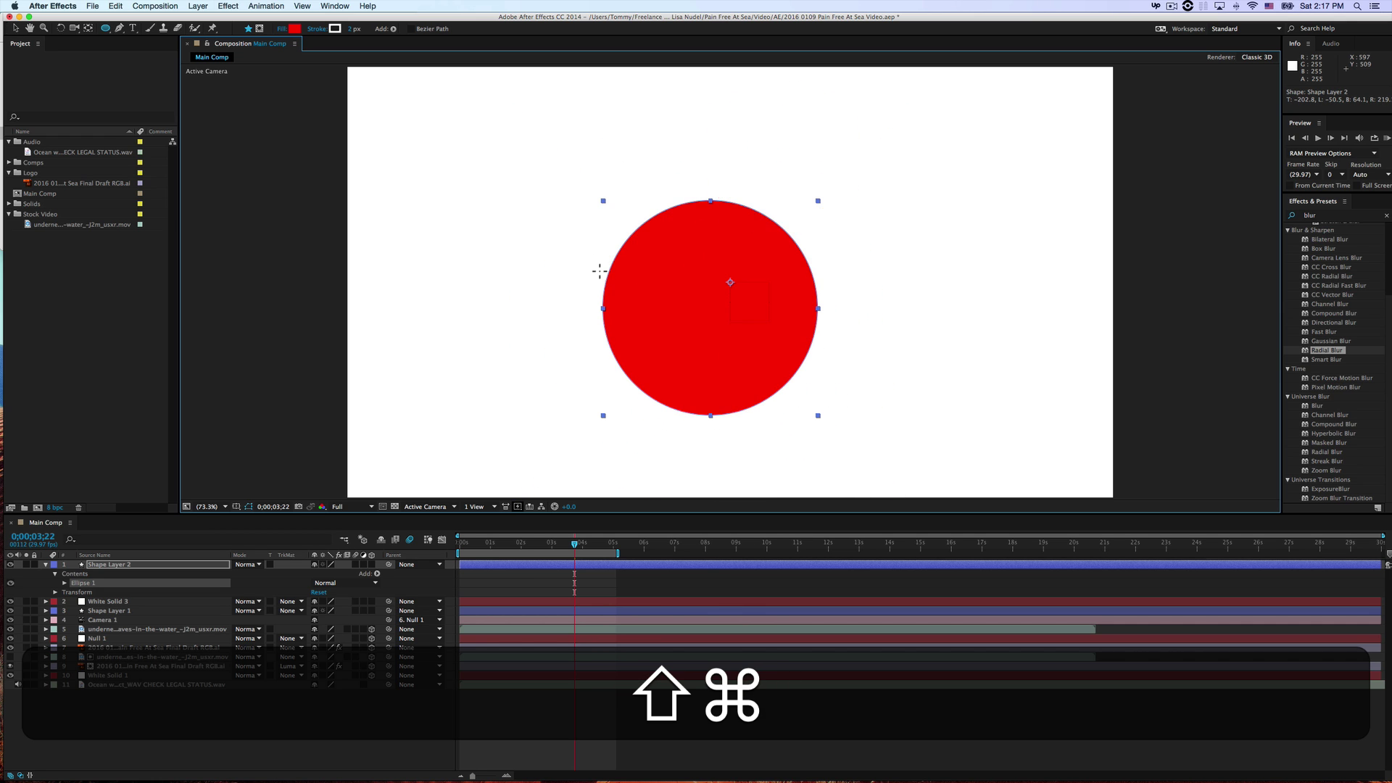
Return to the Selection tool and select the new Shape Layer 2
key(v)
click(532, 276)
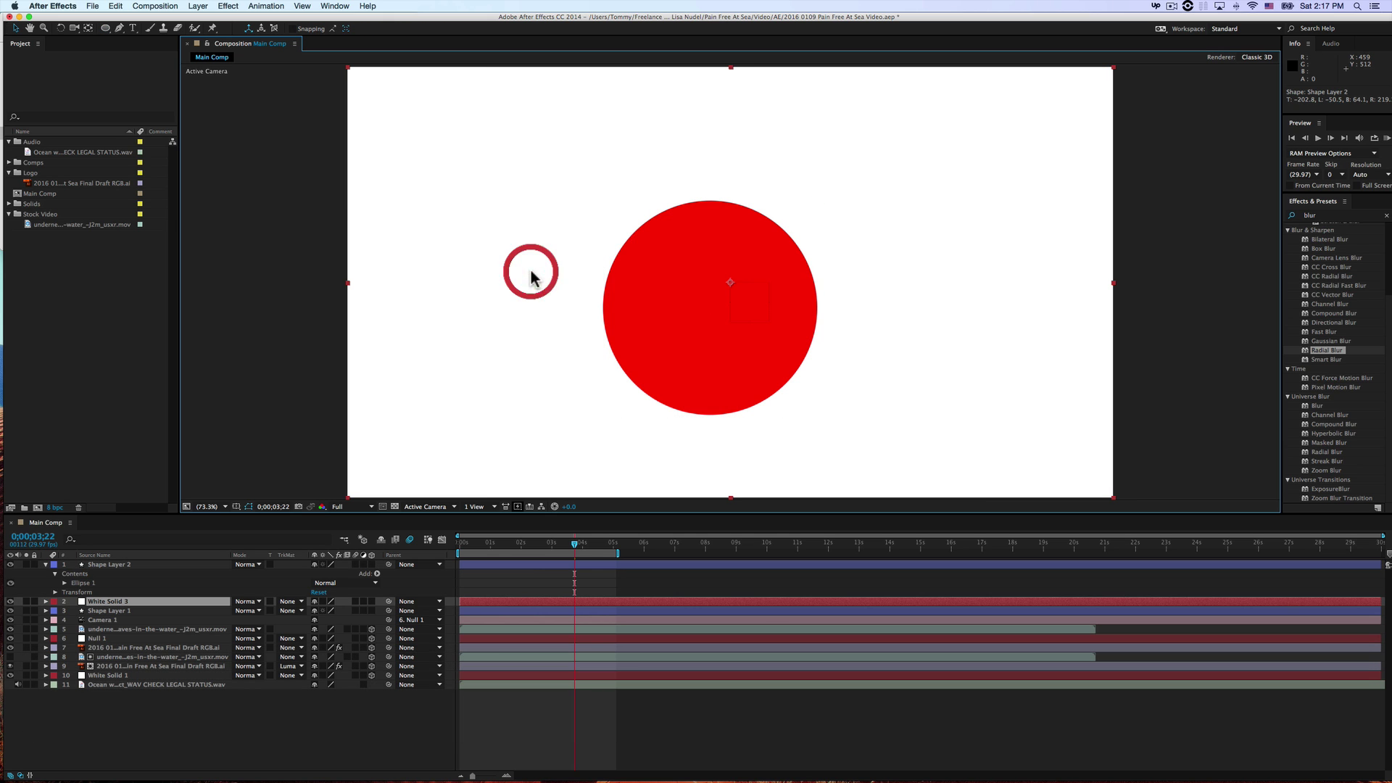
click(141, 575)
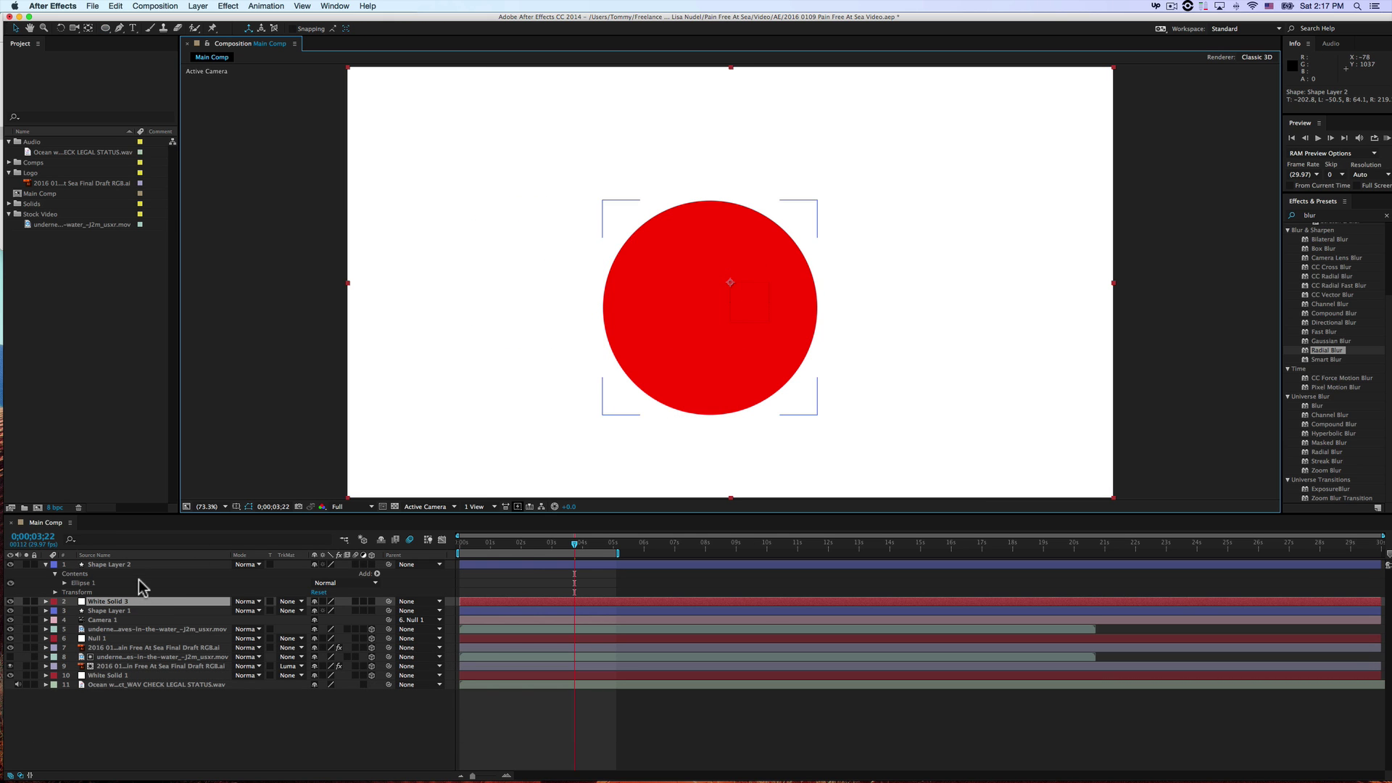
click(142, 567)
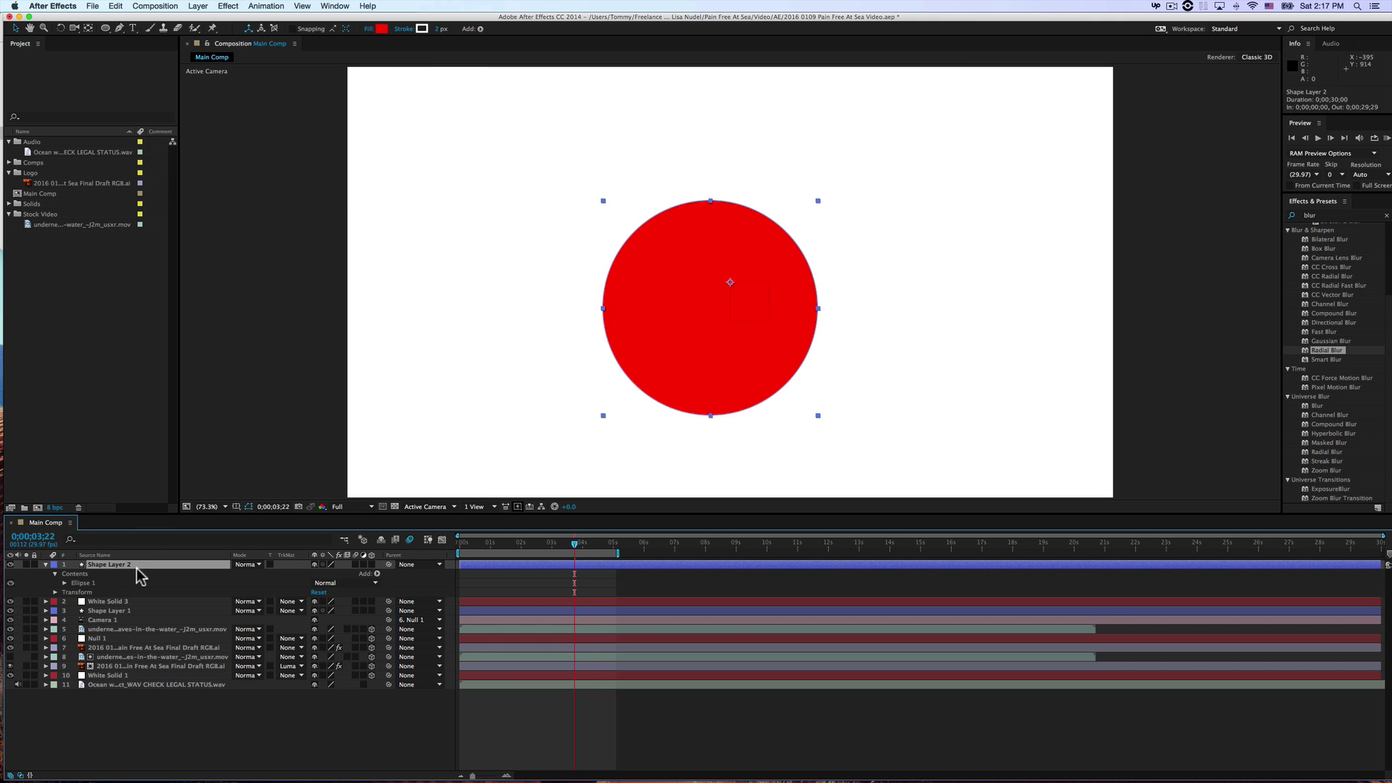
Give the circle a Radial Gradient fill with Normal blend mode at 100% opacity
click(369, 29)
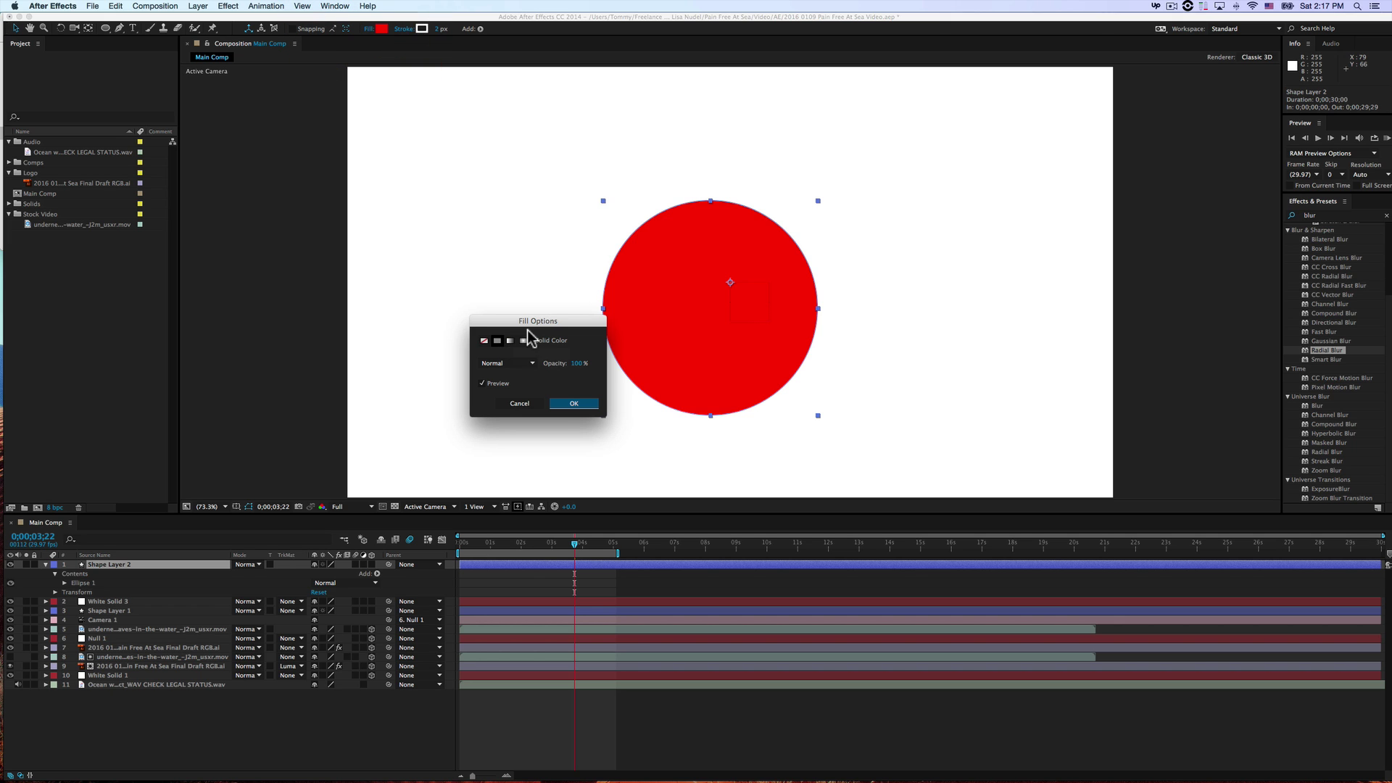
drag(537, 322, 610, 335)
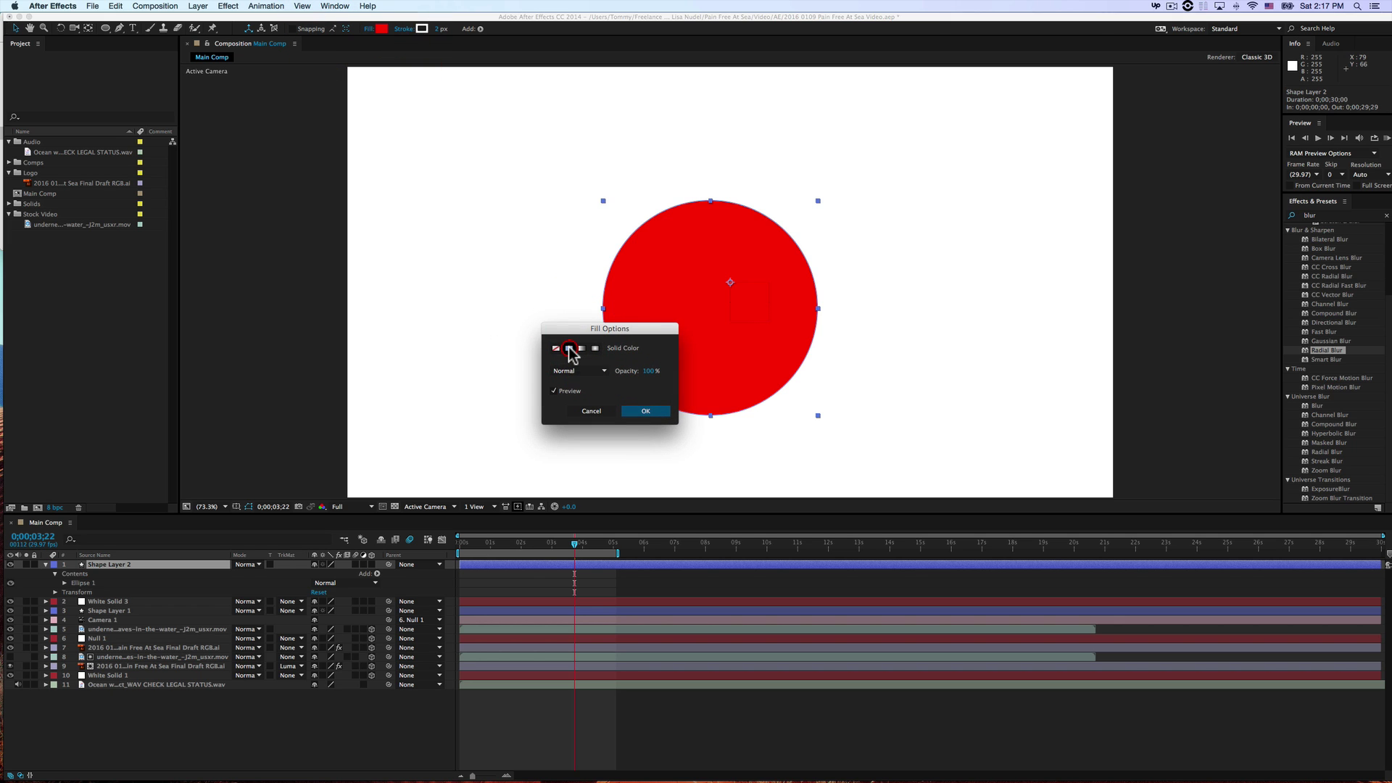
click(556, 348)
click(582, 348)
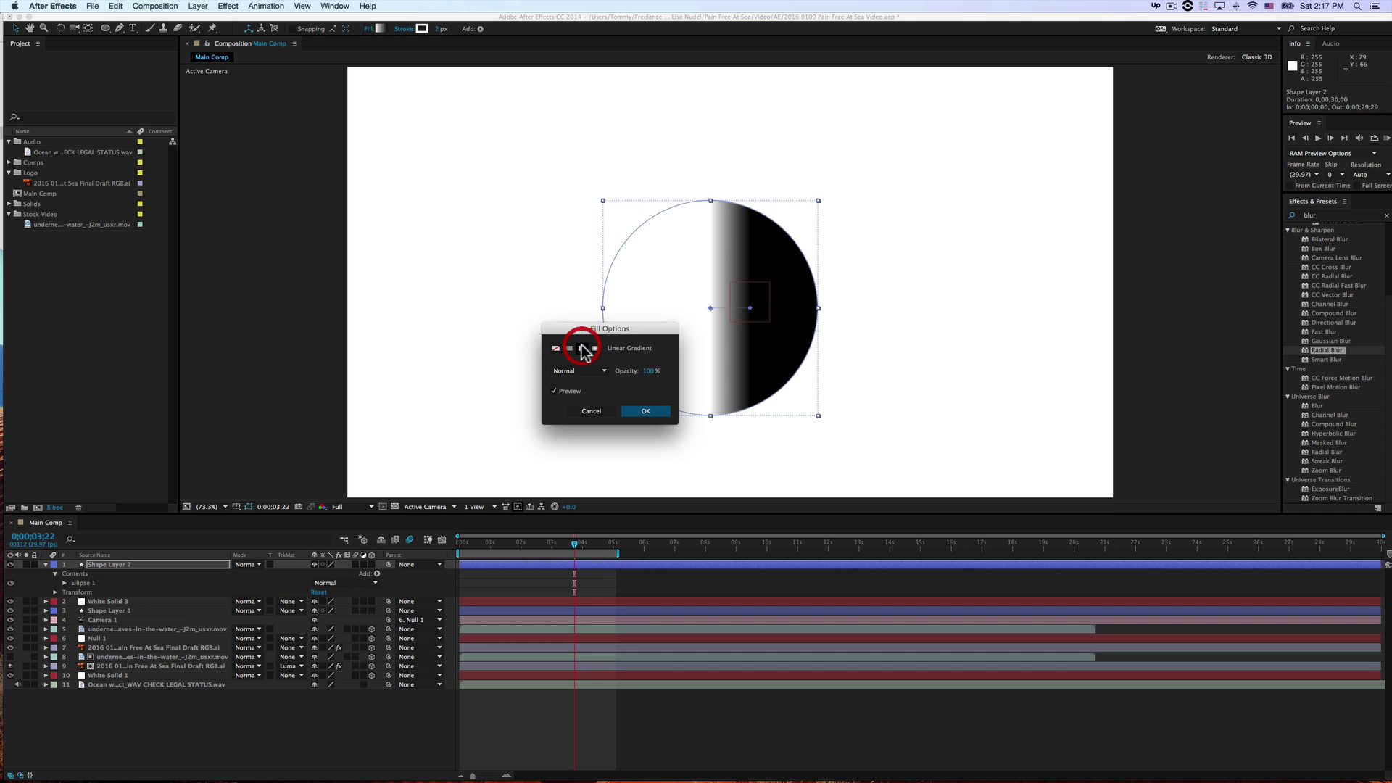
click(594, 349)
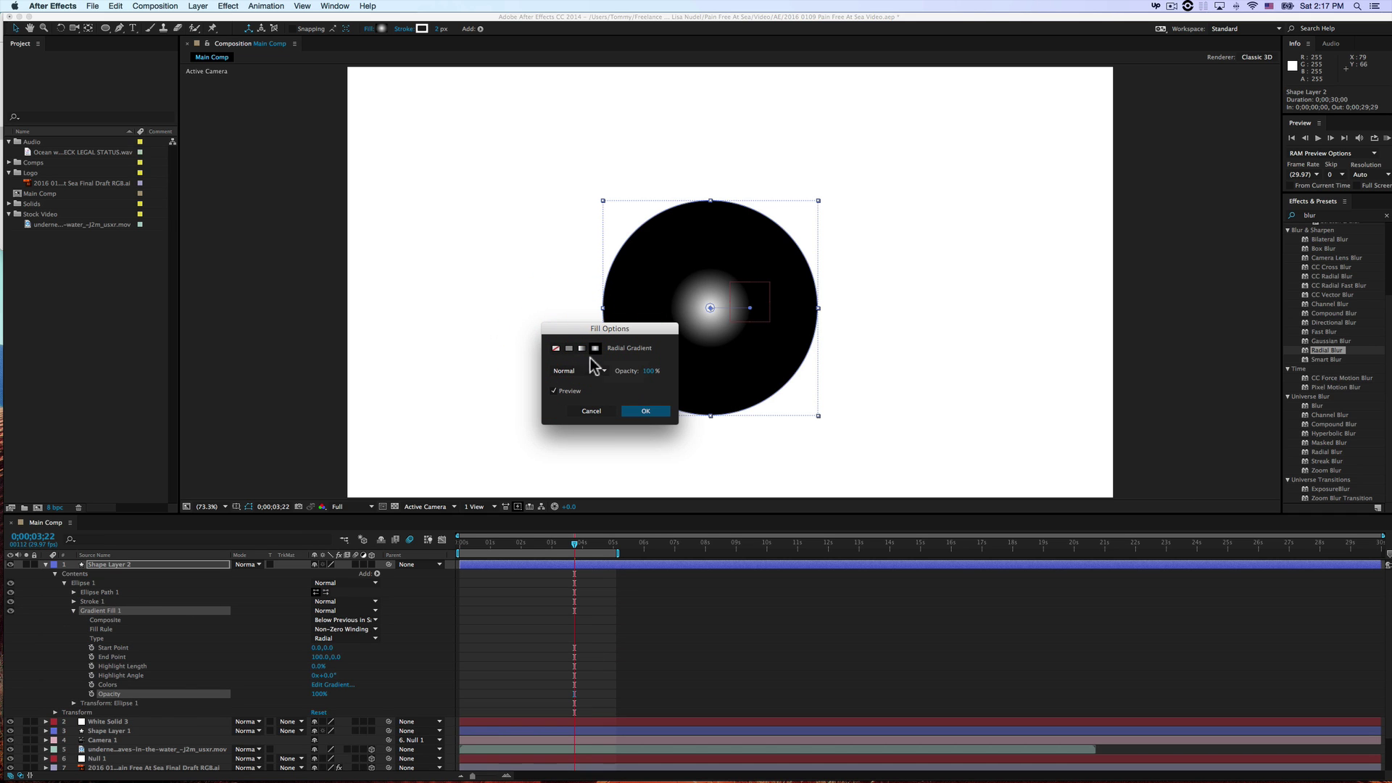
click(597, 368)
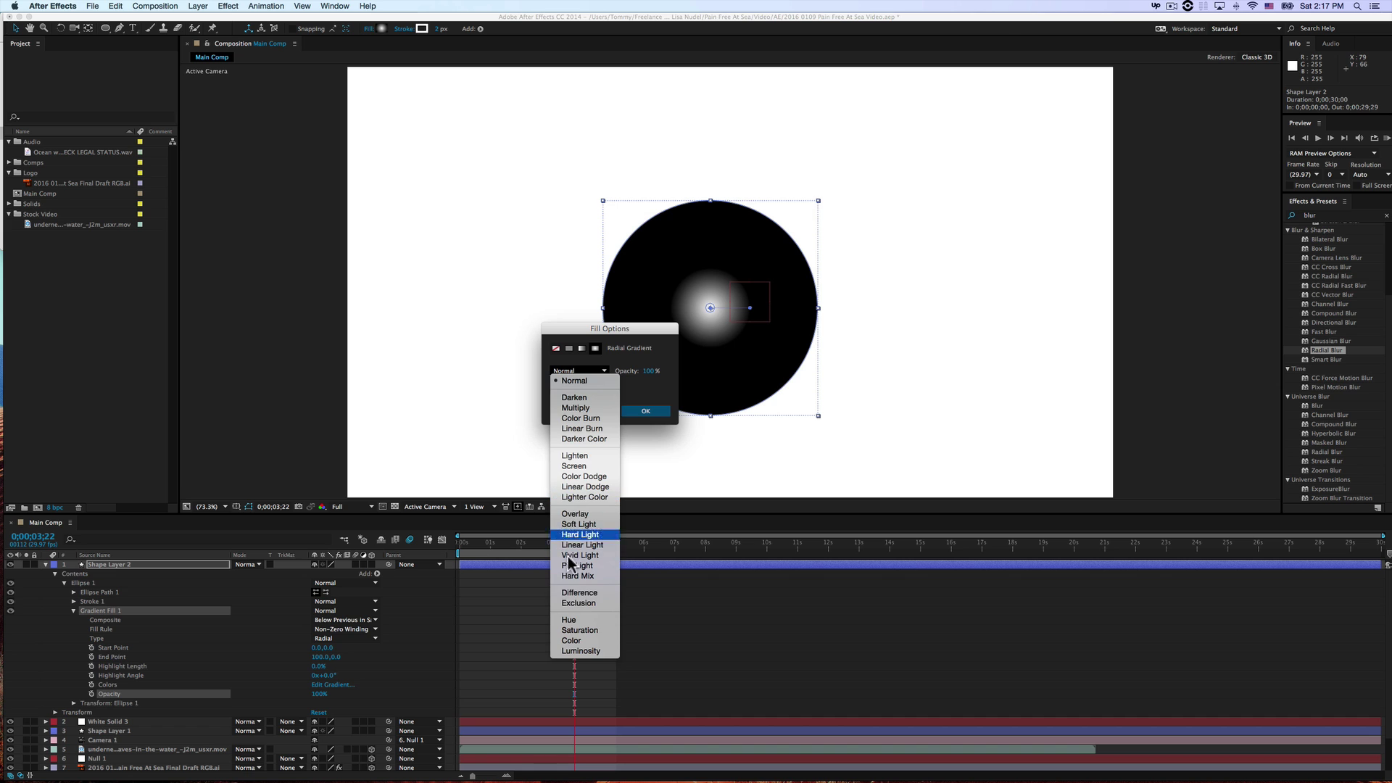
click(638, 385)
drag(648, 371, 672, 372)
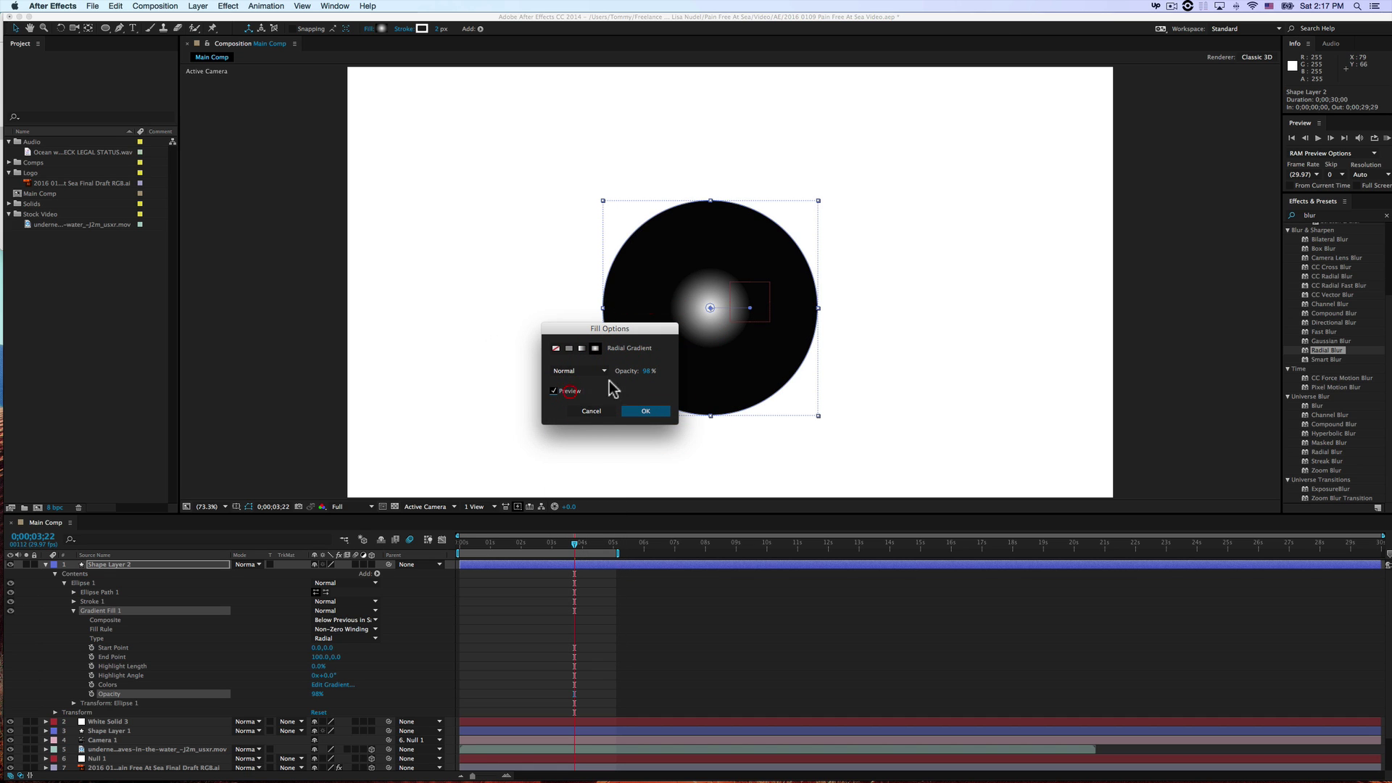
click(644, 411)
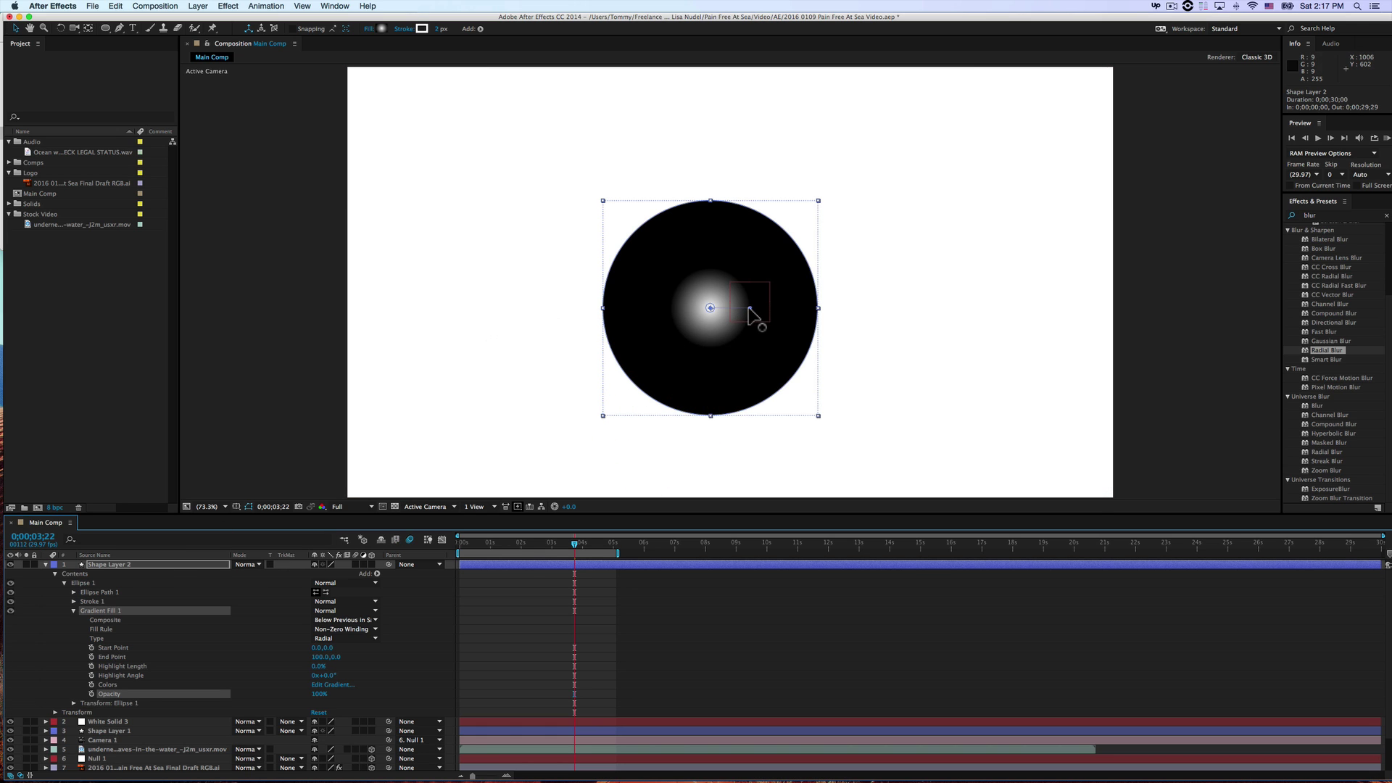
Set the gradient's outer colour stop to pink EF9494 so the circle fades out from white
mouse_move(749, 309)
mouse_down()
mouse_move(779, 295)
mouse_move(800, 322)
mouse_move(707, 349)
mouse_move(727, 294)
mouse_move(792, 301)
mouse_move(754, 300)
mouse_up()
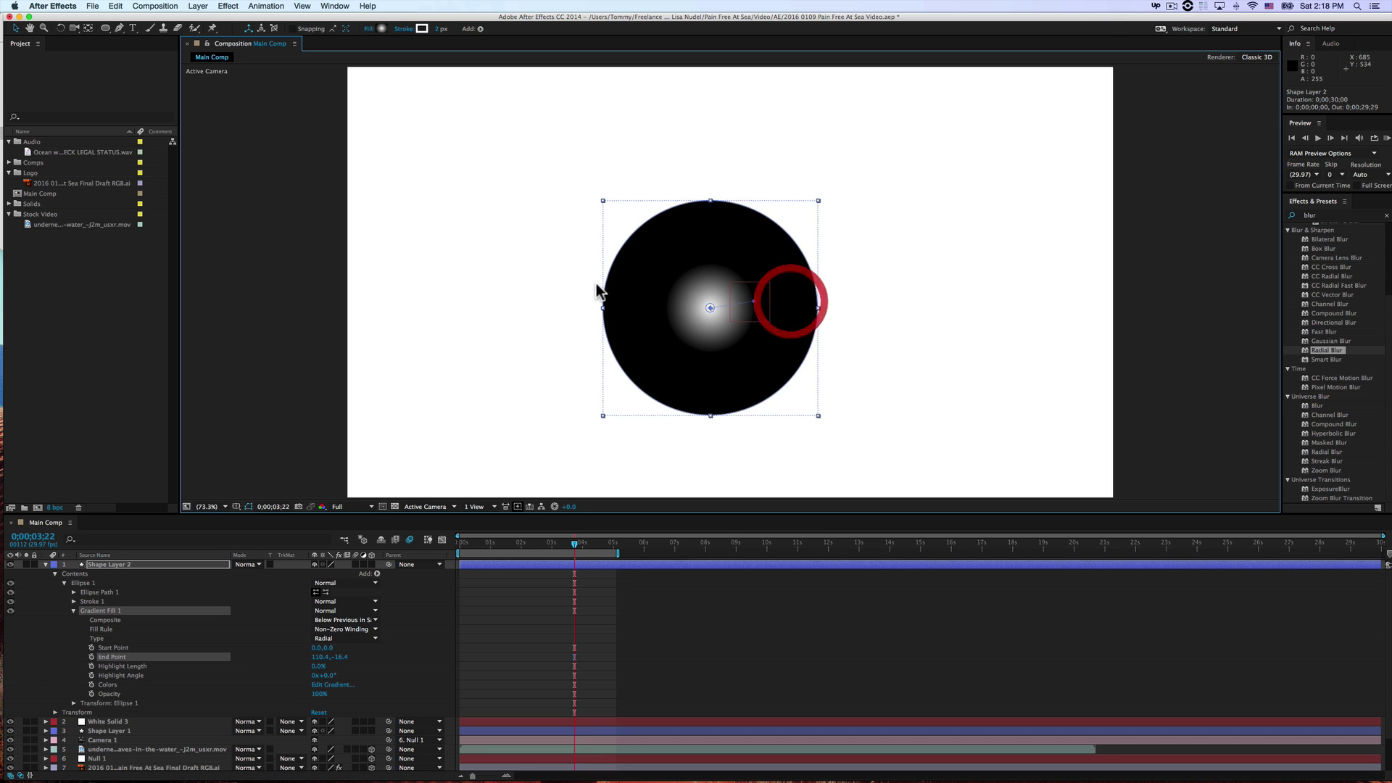
click(135, 565)
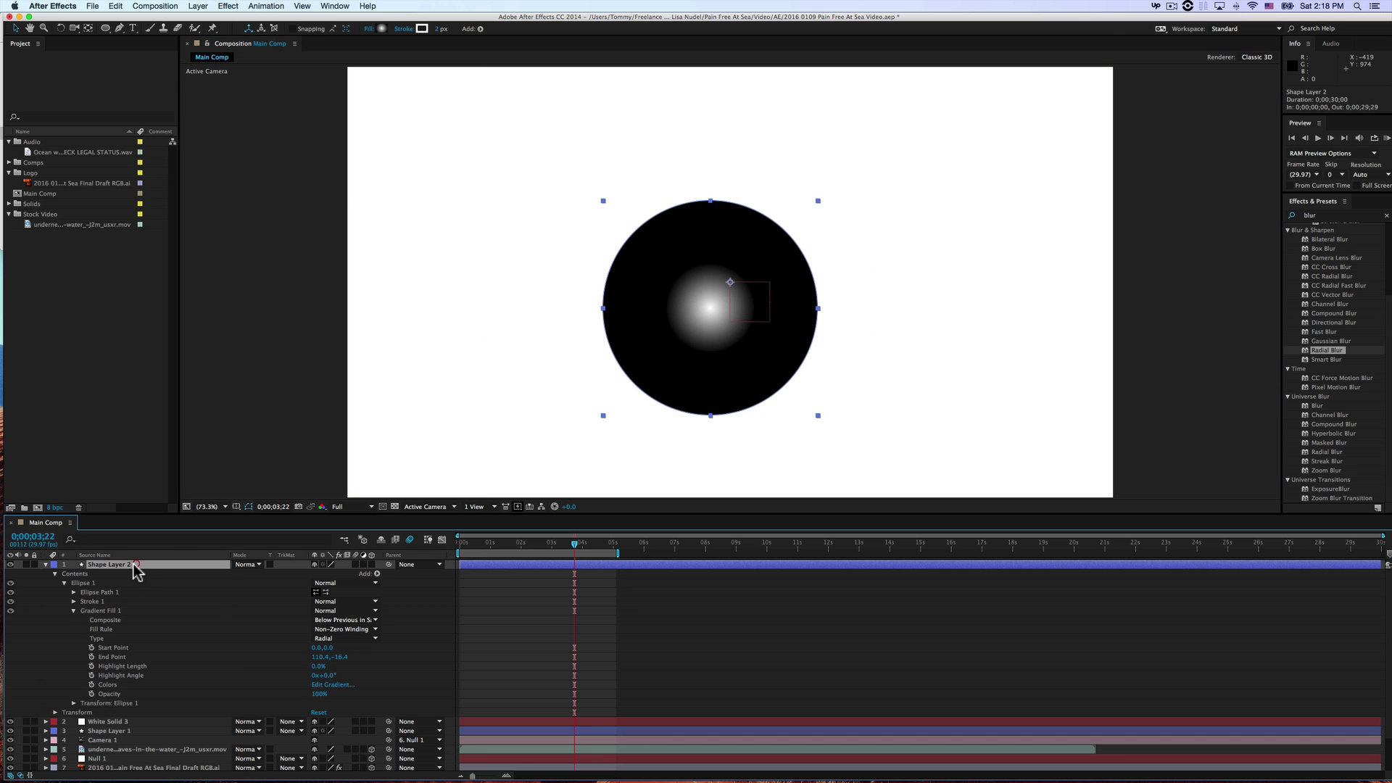
click(381, 29)
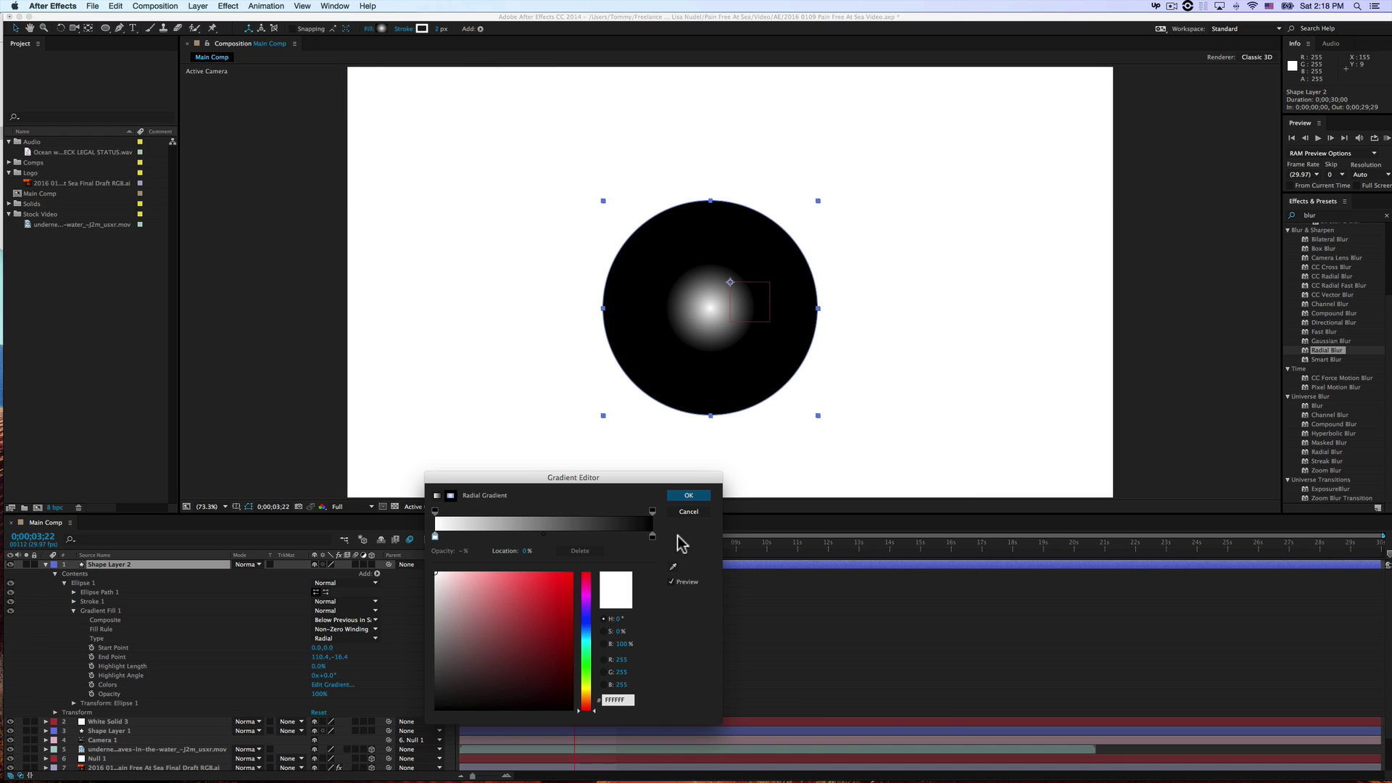
mouse_move(653, 537)
mouse_down()
mouse_move(569, 535)
mouse_move(646, 536)
mouse_up()
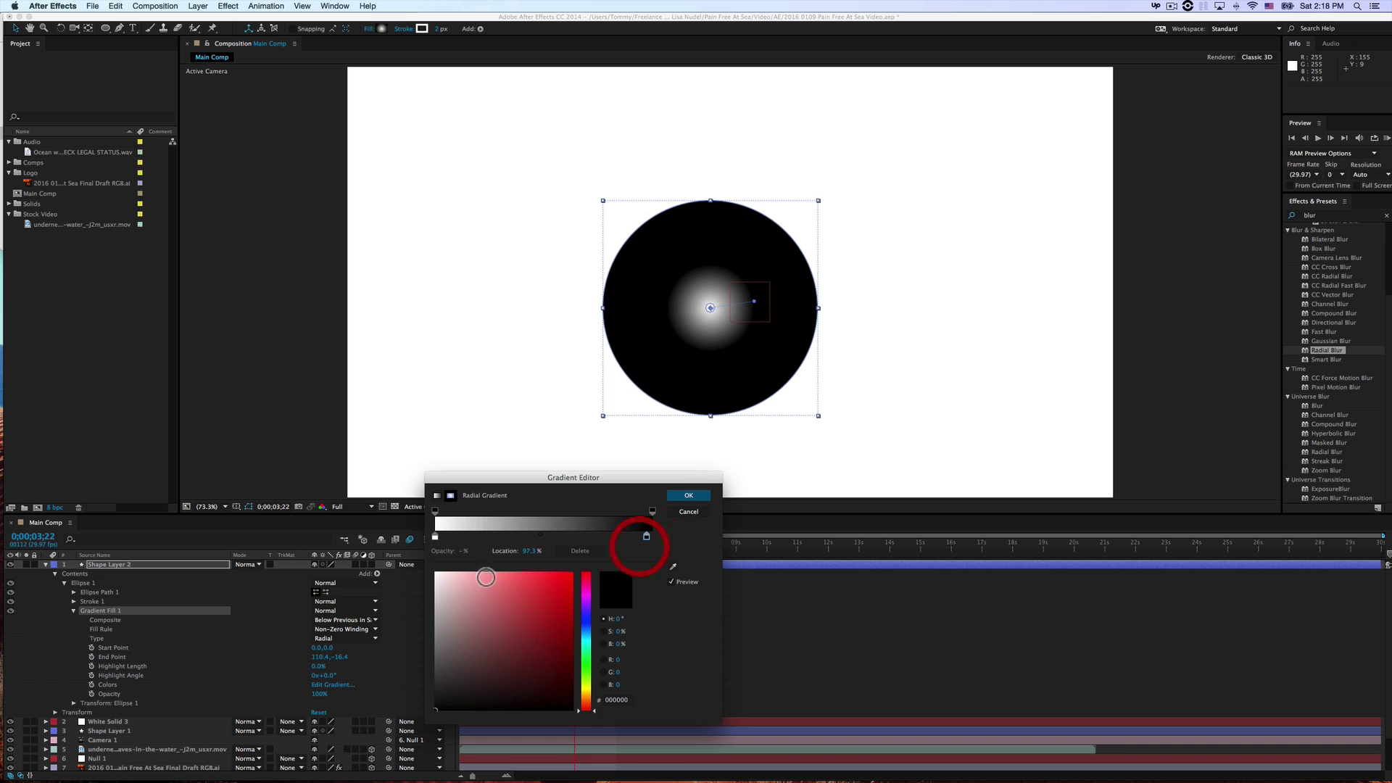
click(488, 582)
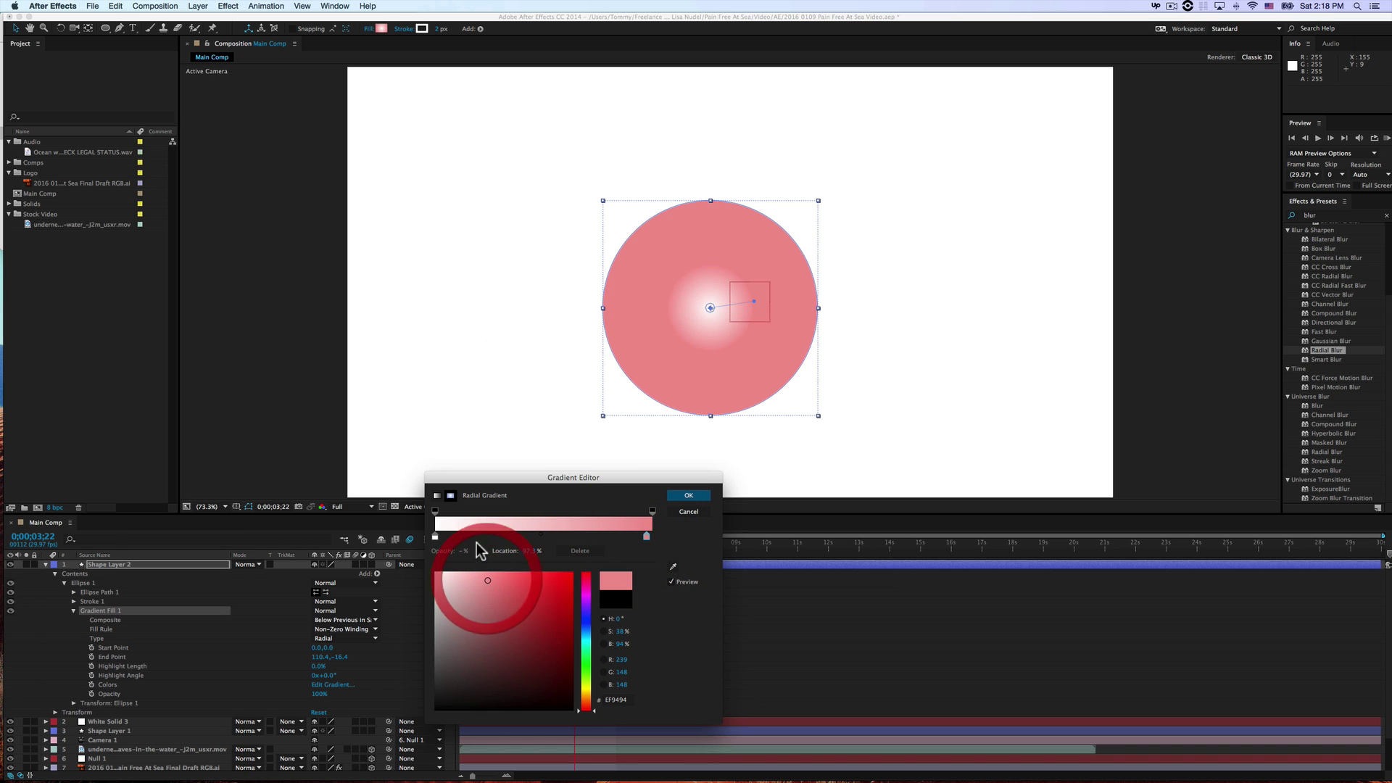
click(697, 498)
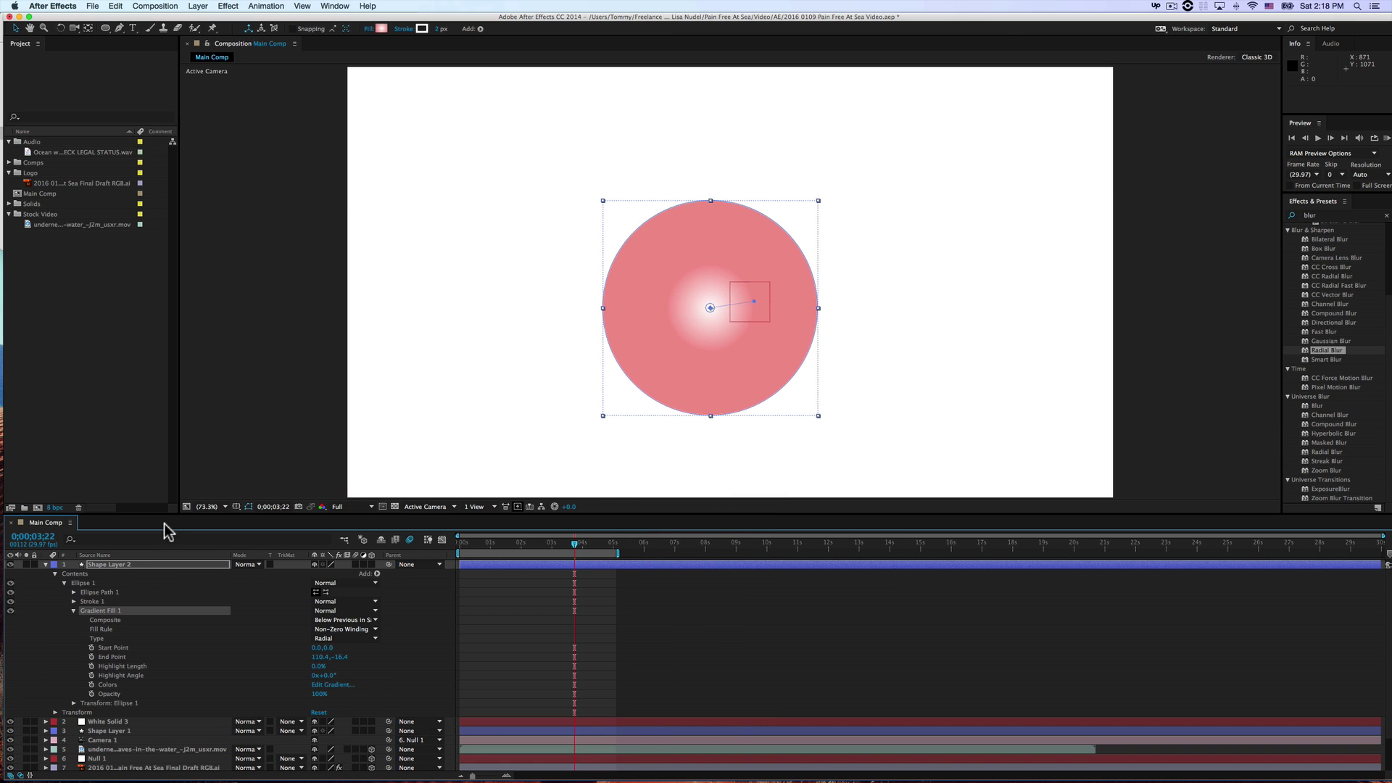
Collapse Shape Layer 2's properties and click through a few timeline layers
click(139, 566)
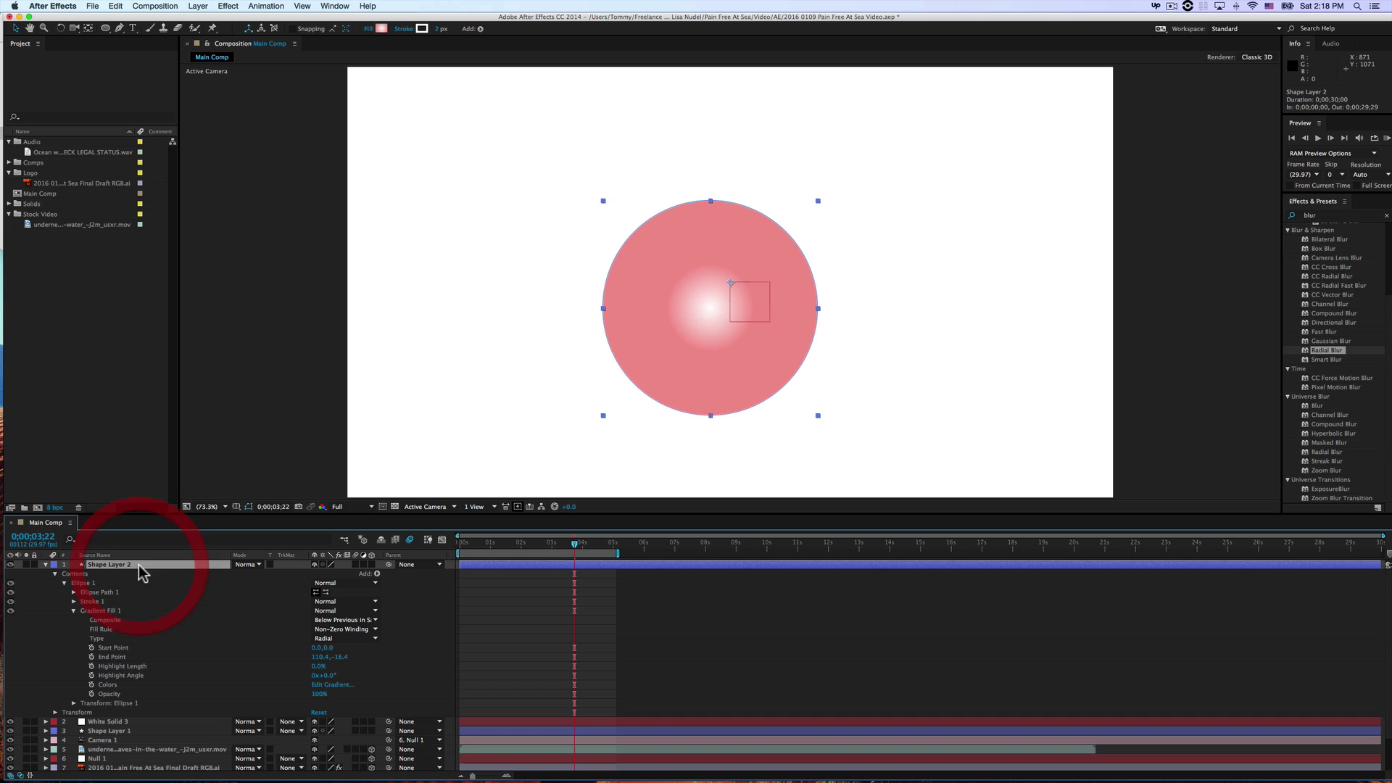
click(45, 564)
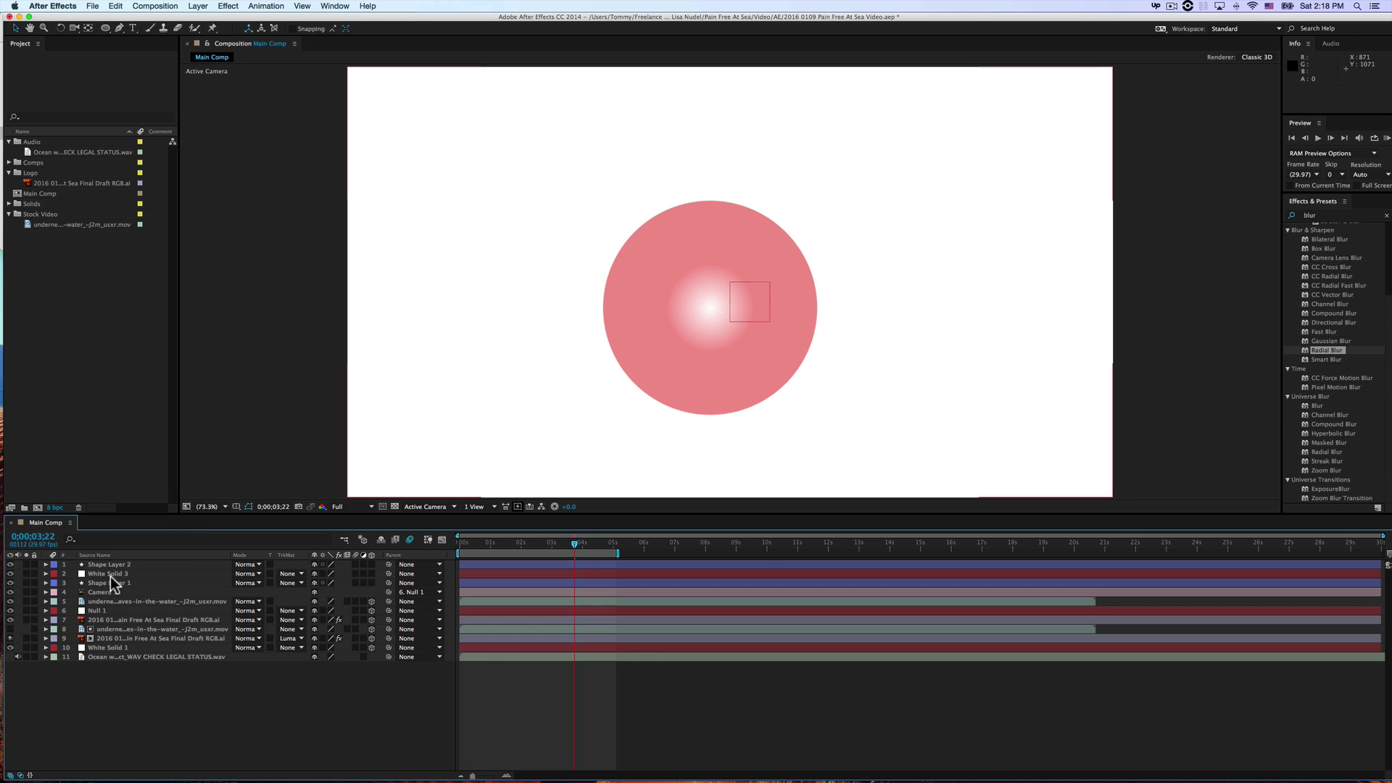
click(148, 582)
click(113, 680)
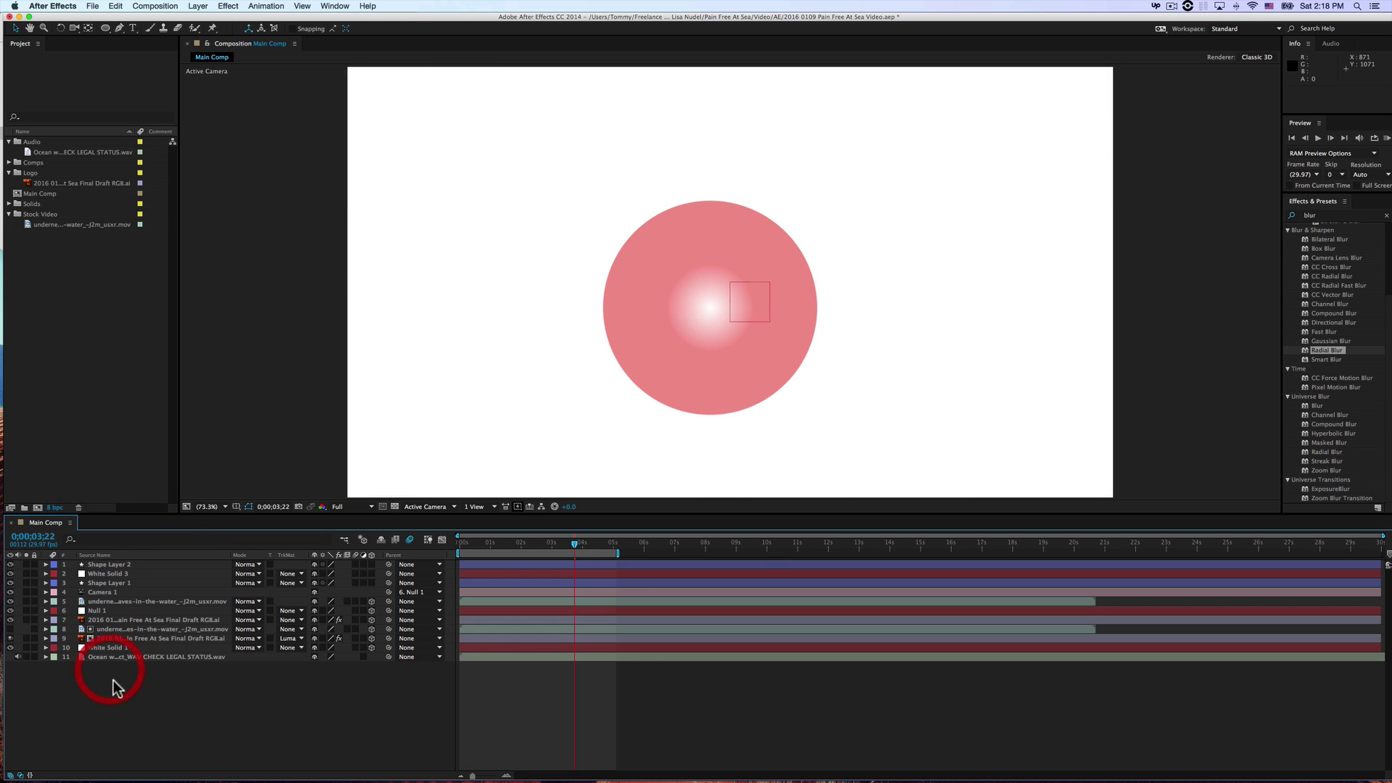
click(129, 628)
Select all layers with Cmd+A and toggle the modified-properties view with Shift+Cmd+`
key(super+a)
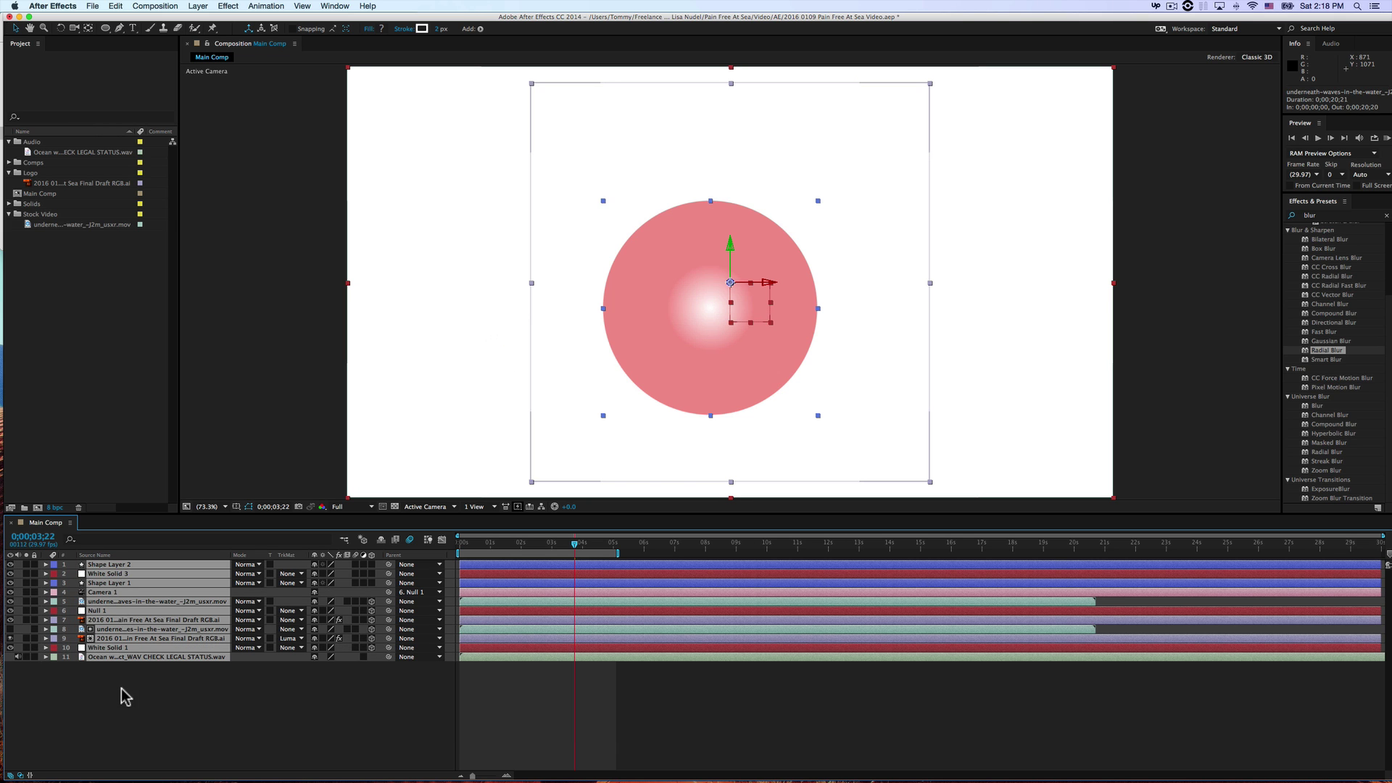
click(124, 696)
click(138, 648)
click(141, 668)
click(132, 629)
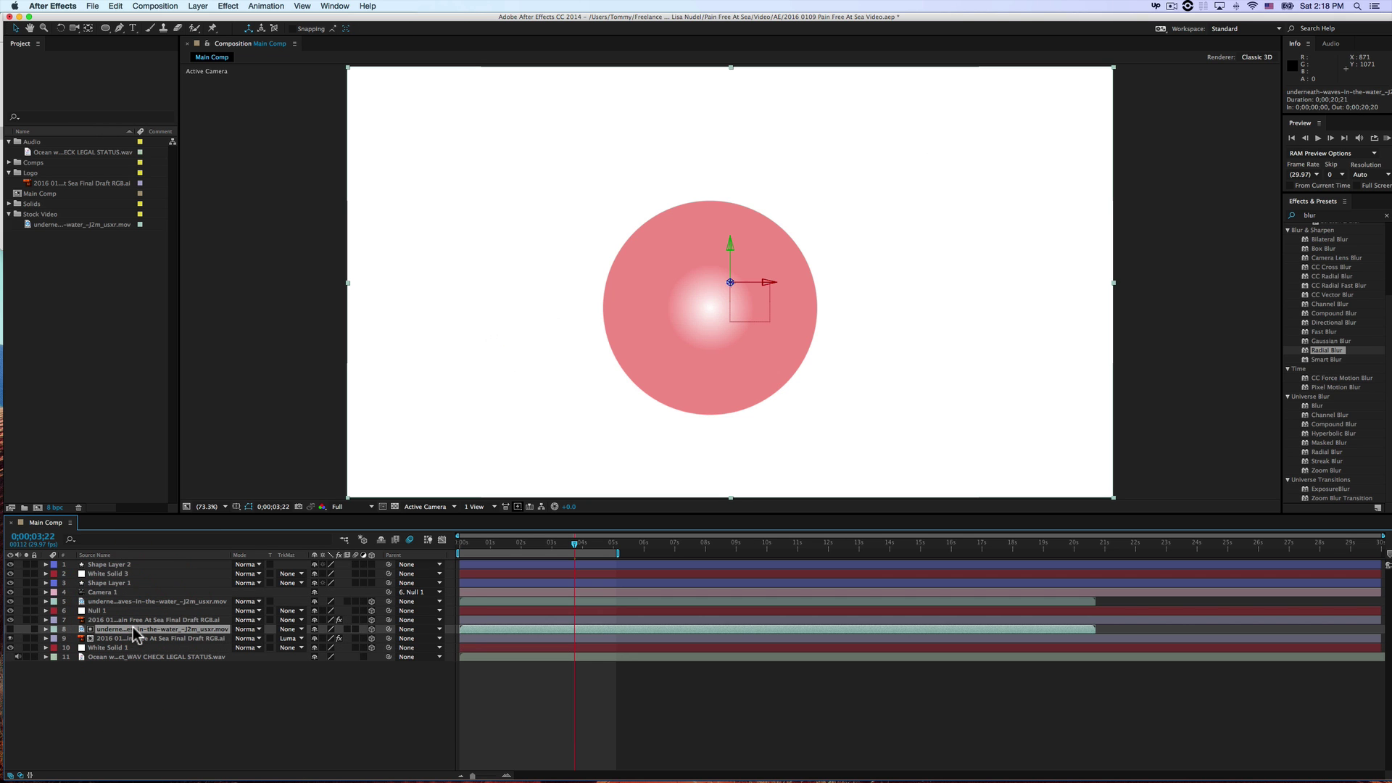
key(super+a)
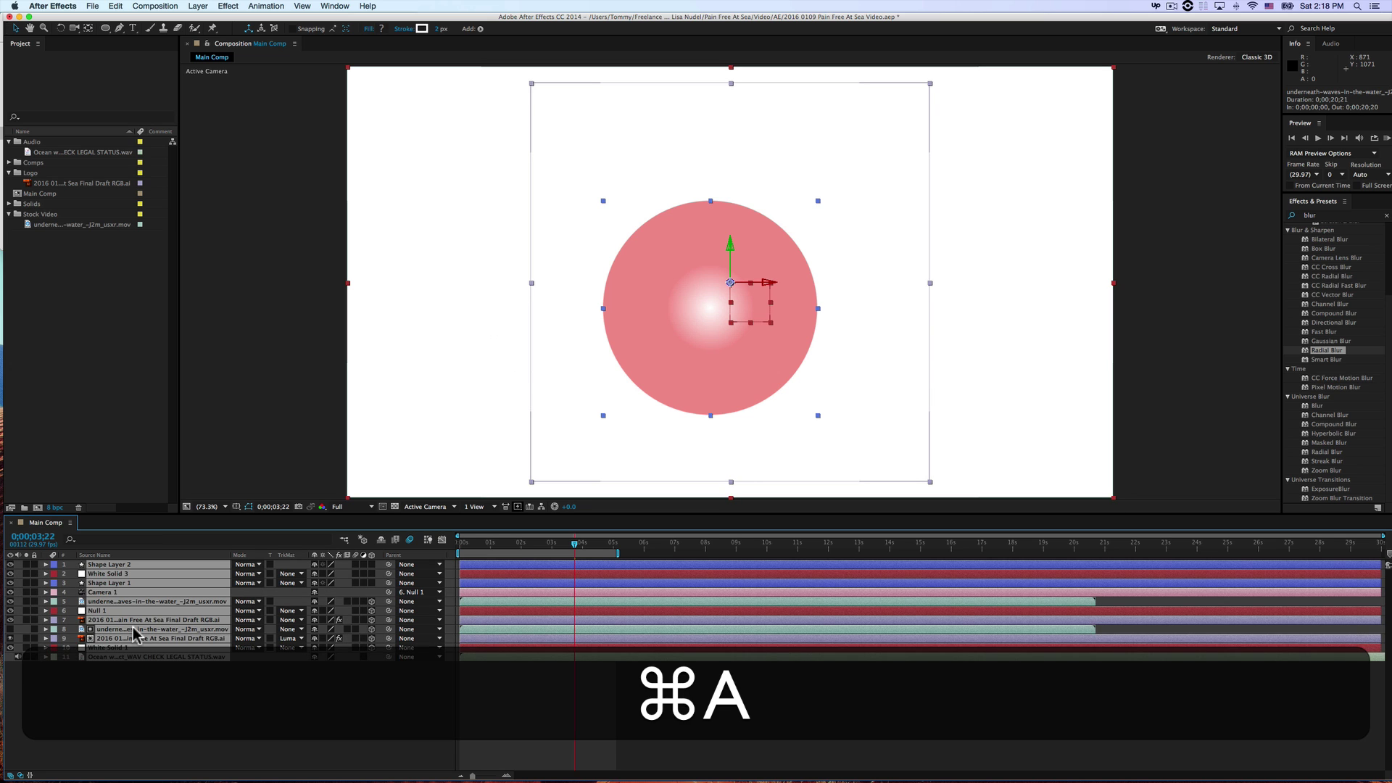
key(shift+super+grave)
key(shift+super+grave)
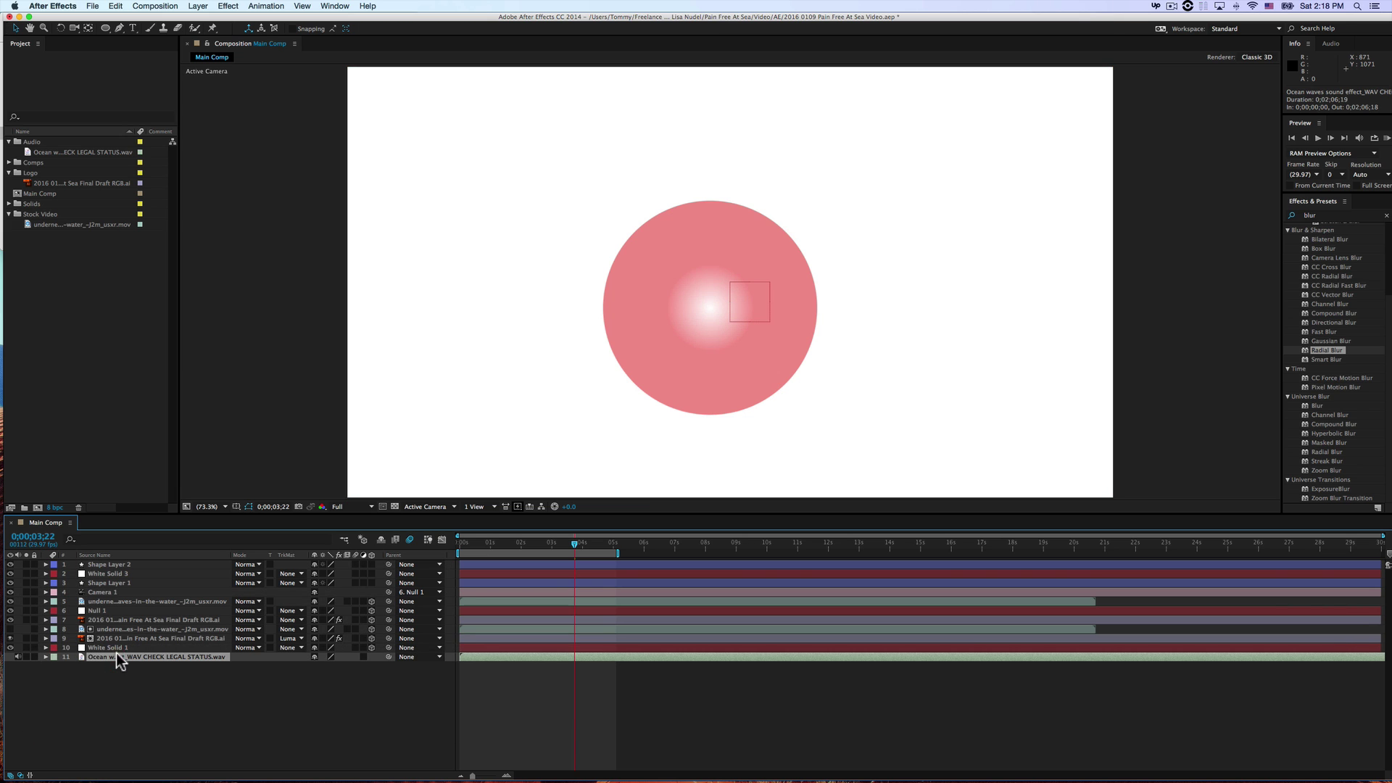
Reveal every layer's modified properties, scroll through them, then return to the plain layer list
key(super+a)
click(129, 669)
click(124, 653)
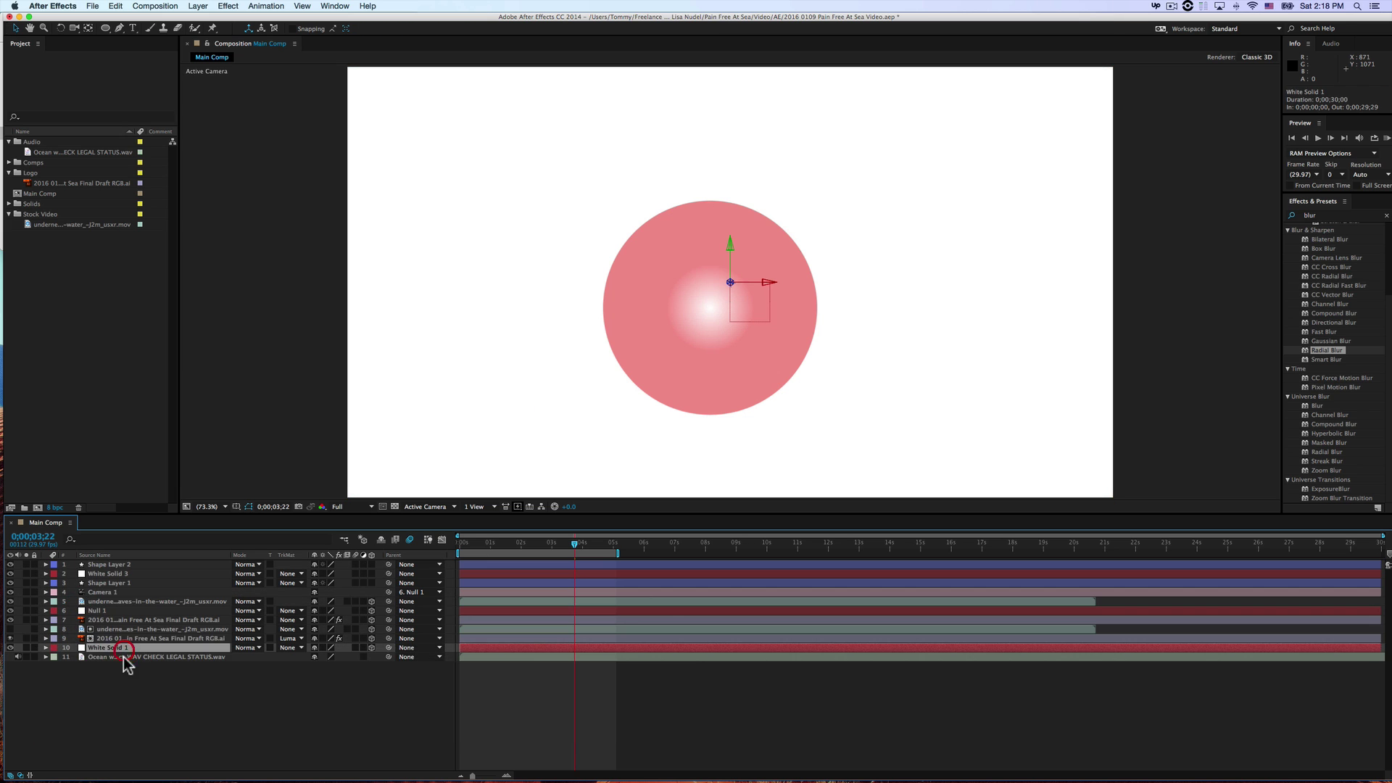
click(124, 657)
key(super+a)
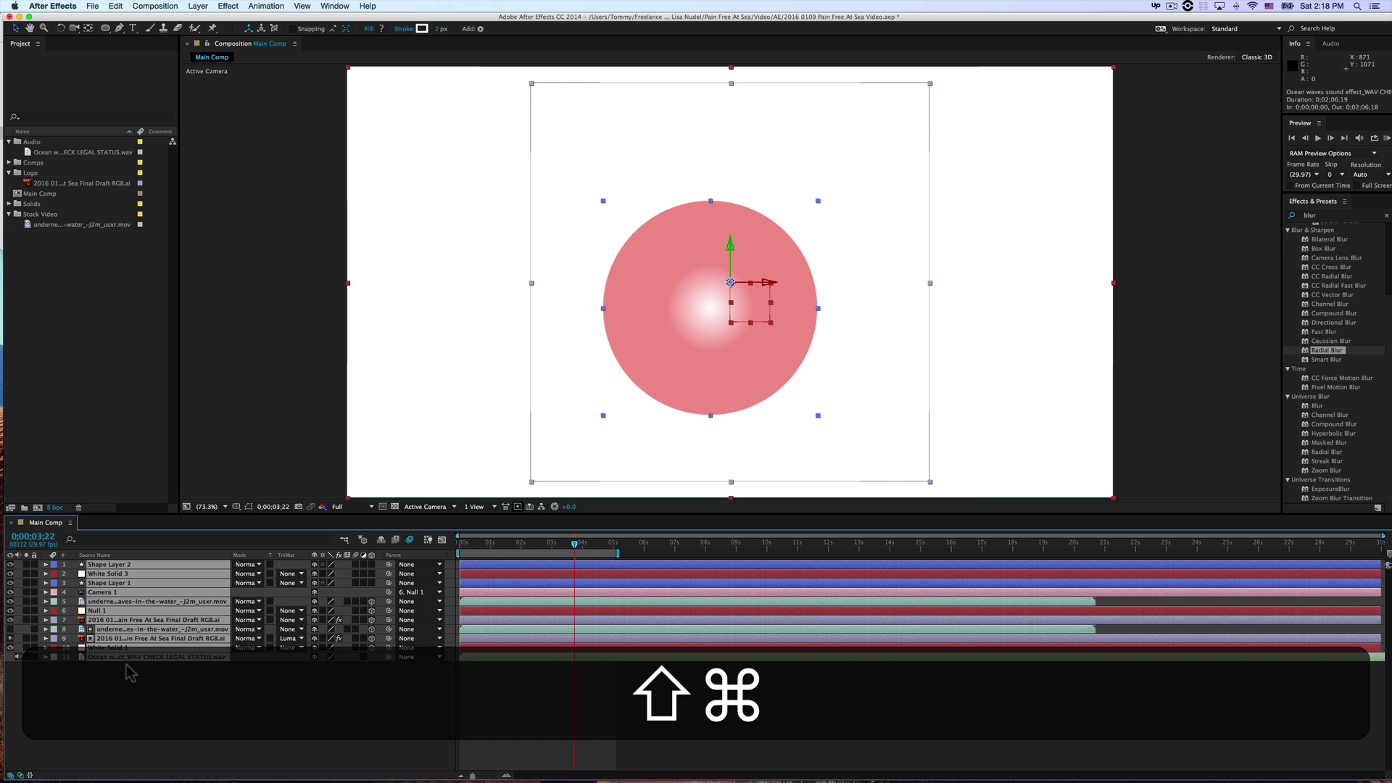
key(shift+super+grave)
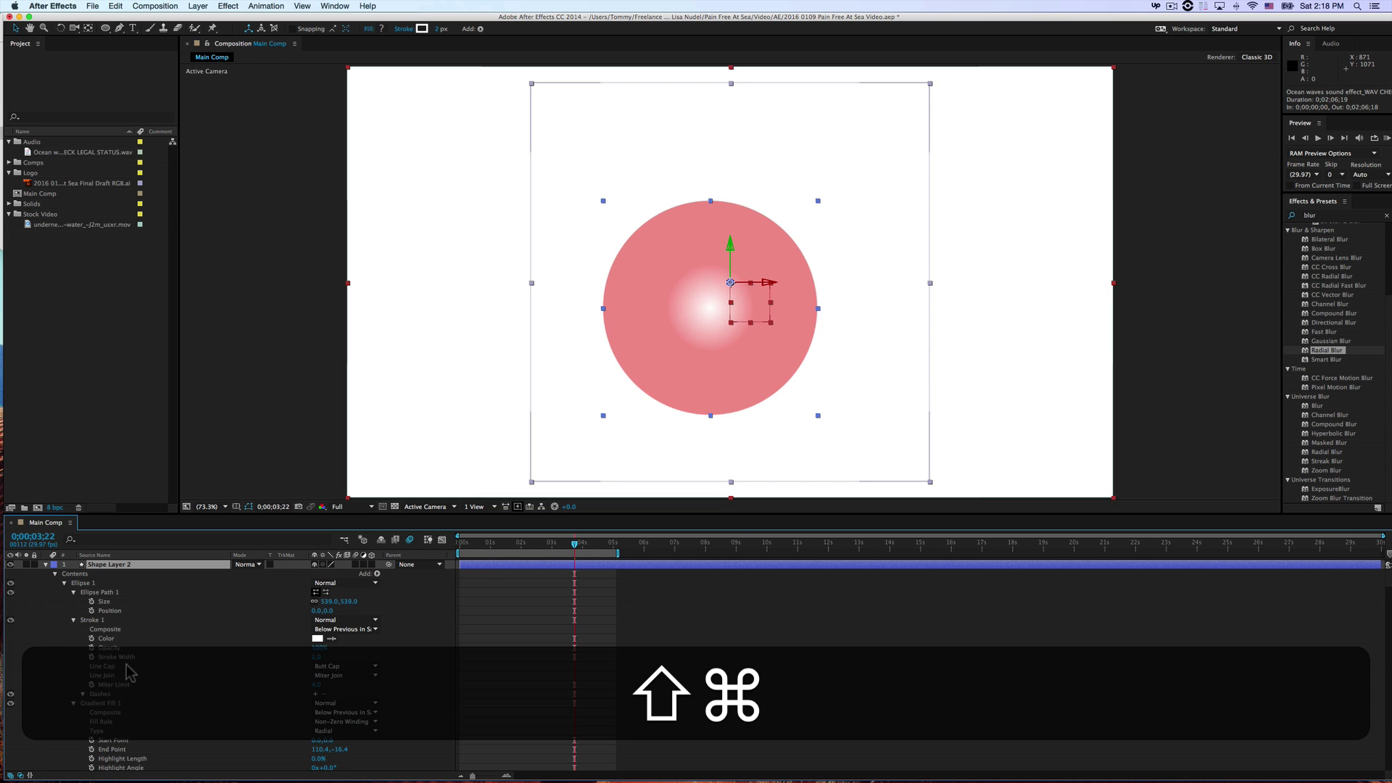
scroll(127, 669, down, 10)
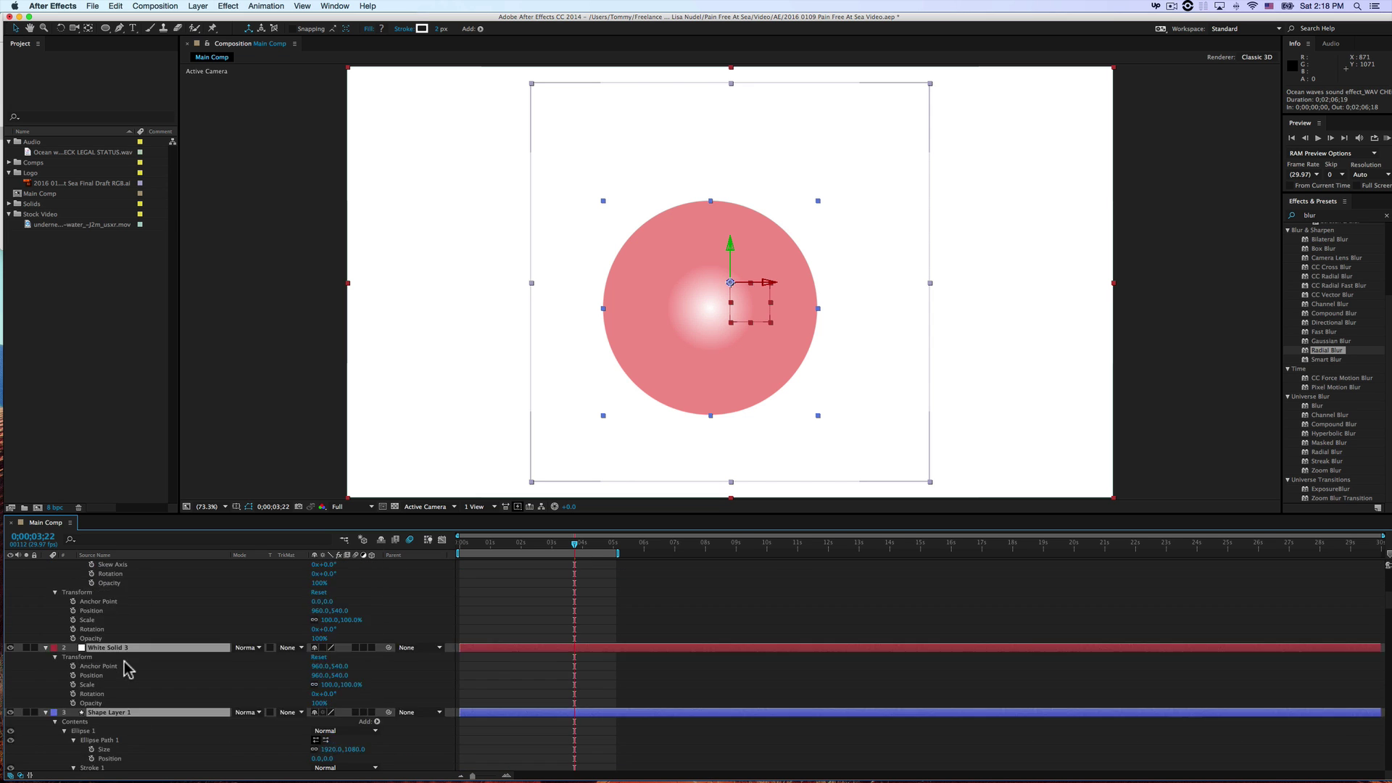
scroll(127, 669, down, 5)
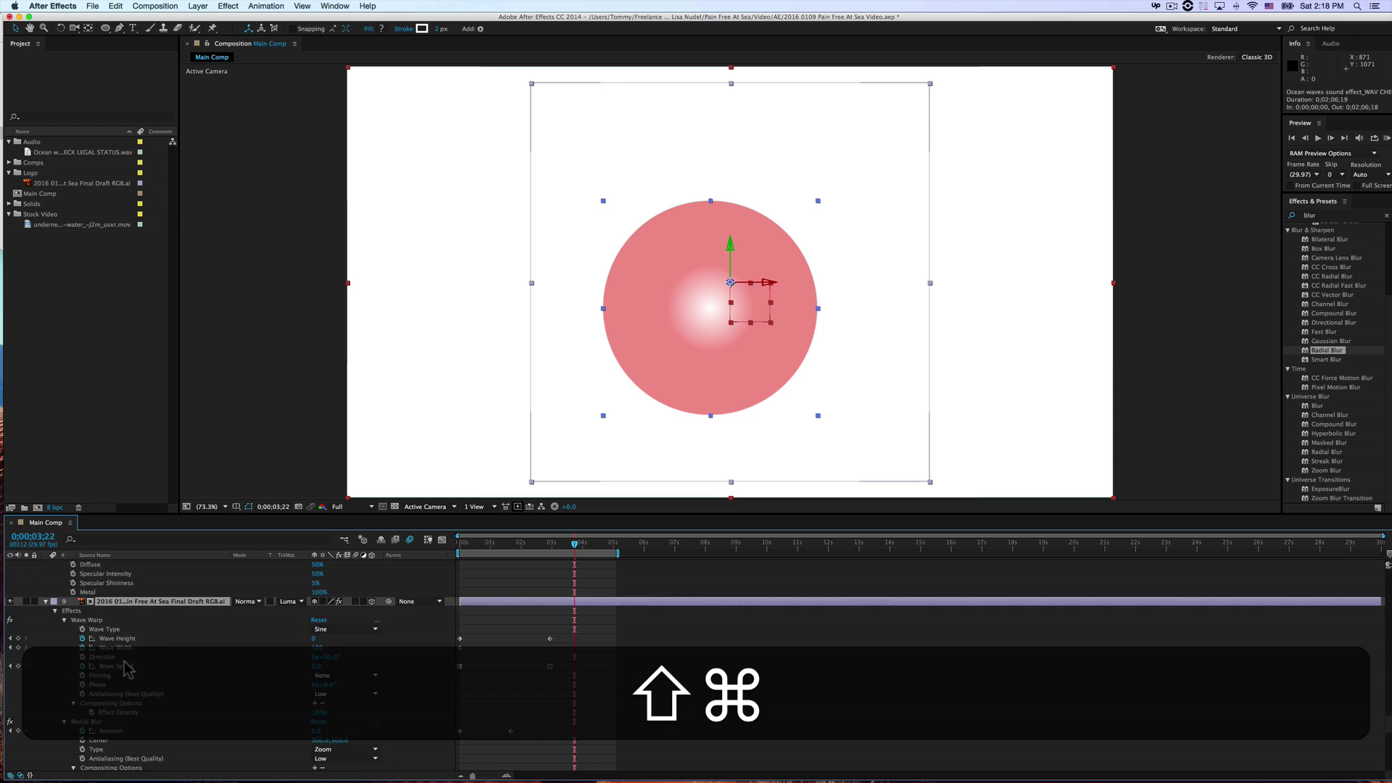
key(shift+super+grave)
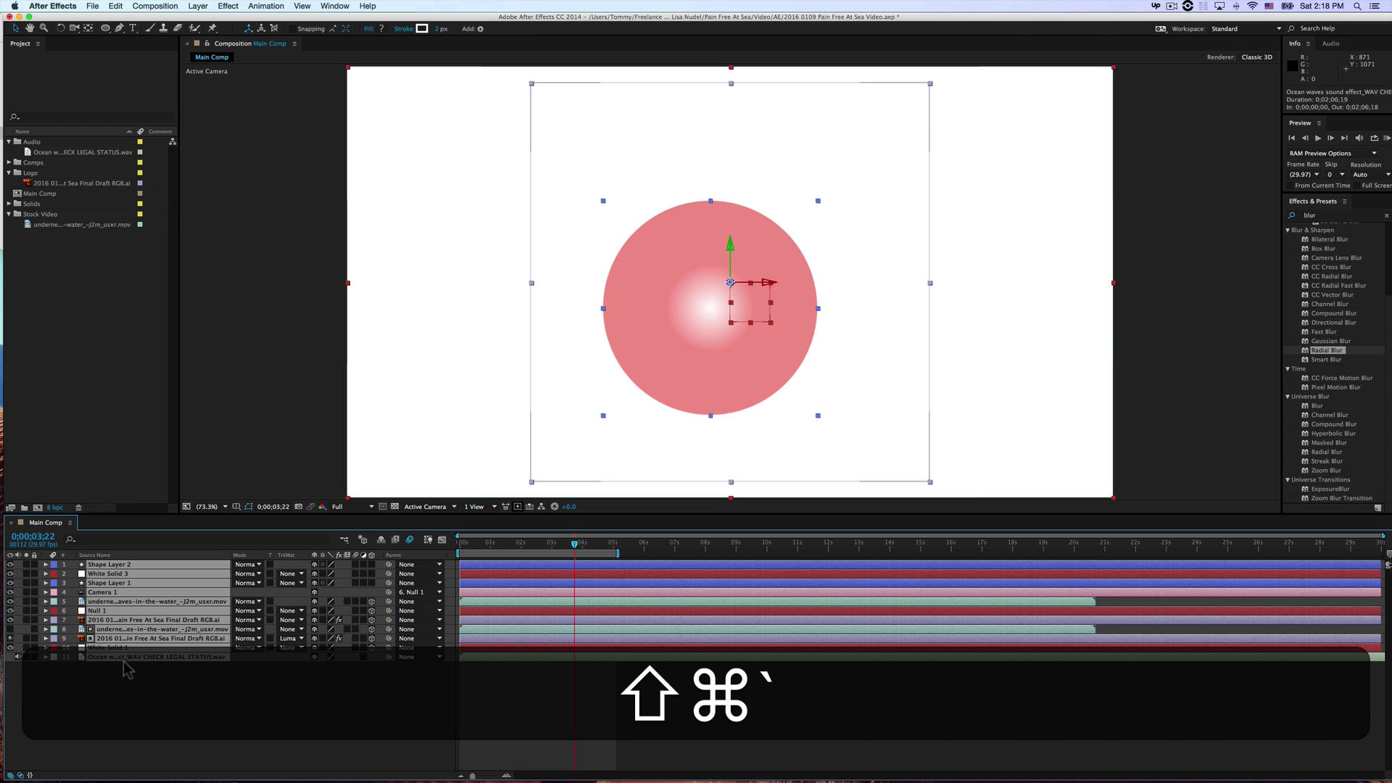
key(shift+super+grave)
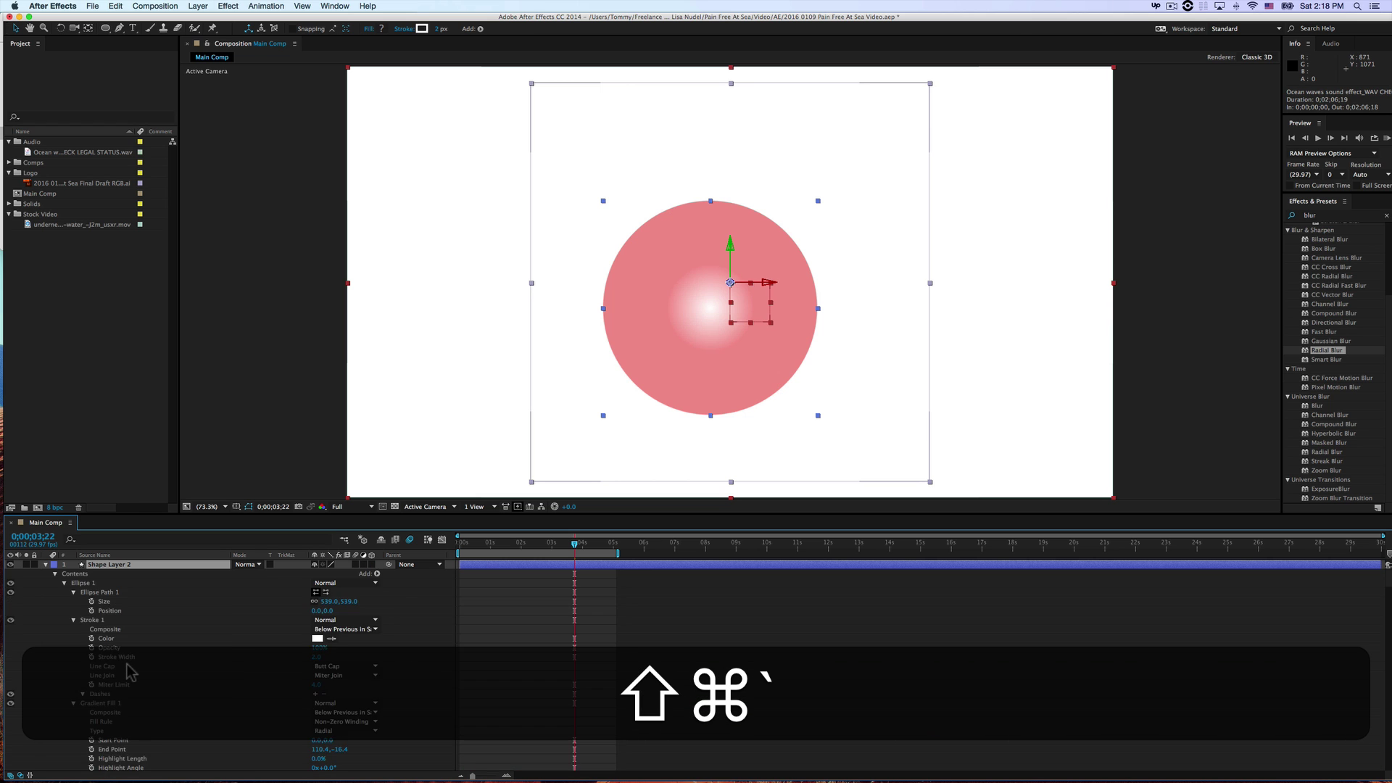
key(shift+super+grave)
Show and hide the modified properties of the logo layer and Shape Layer 1
click(120, 612)
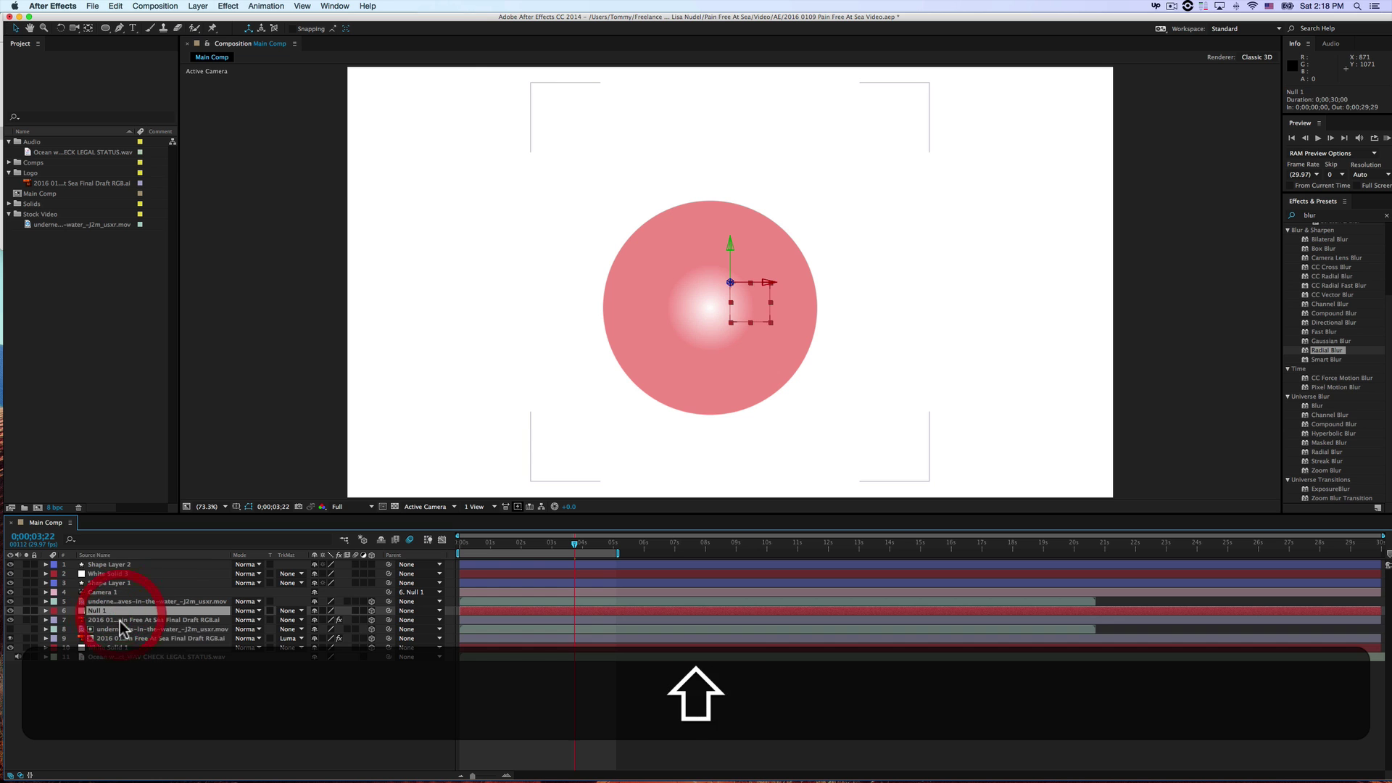
click(124, 638)
key(shift+super+grave)
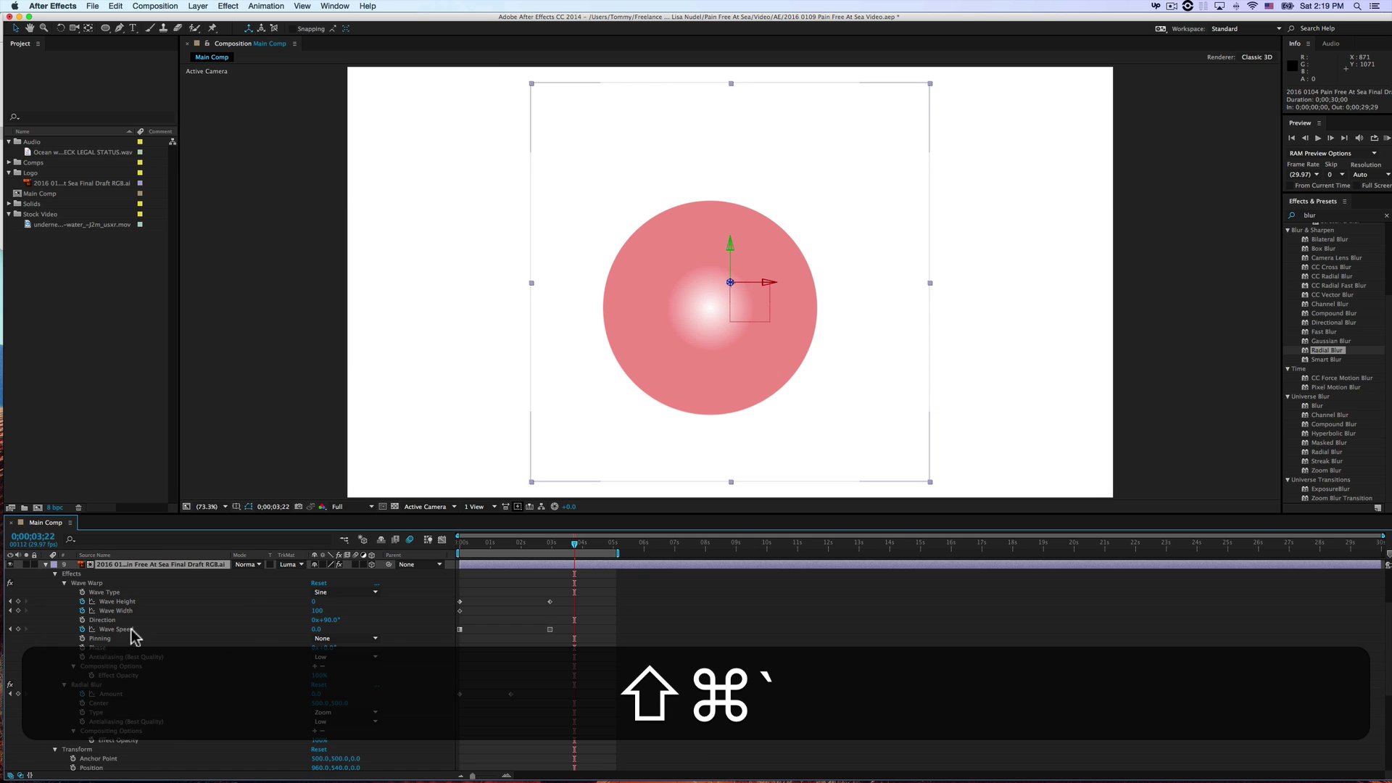
key(shift+super+grave)
click(123, 583)
key(shift+super+grave)
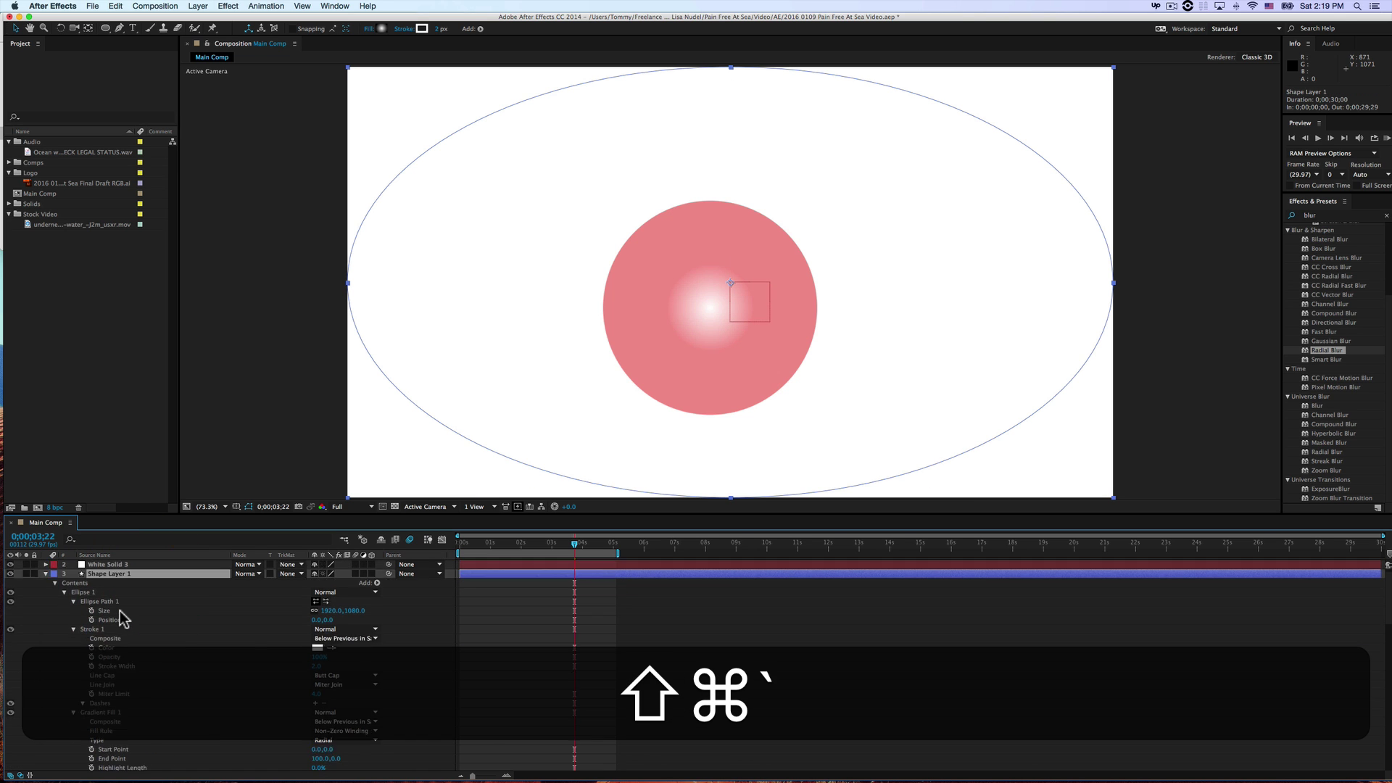
scroll(119, 615, down, 5)
scroll(91, 601, up, 6)
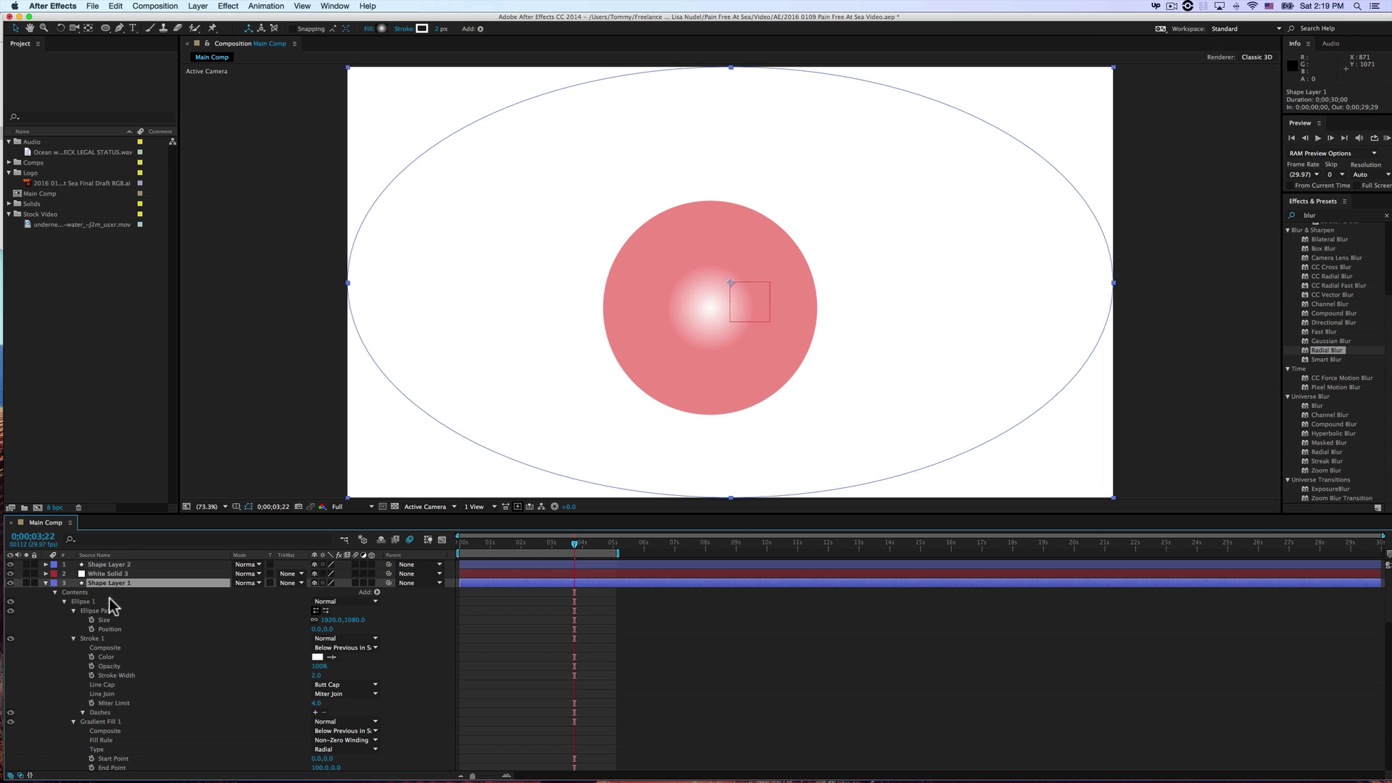
Select all layers, collapse their expanded properties, and deselect everything
click(131, 468)
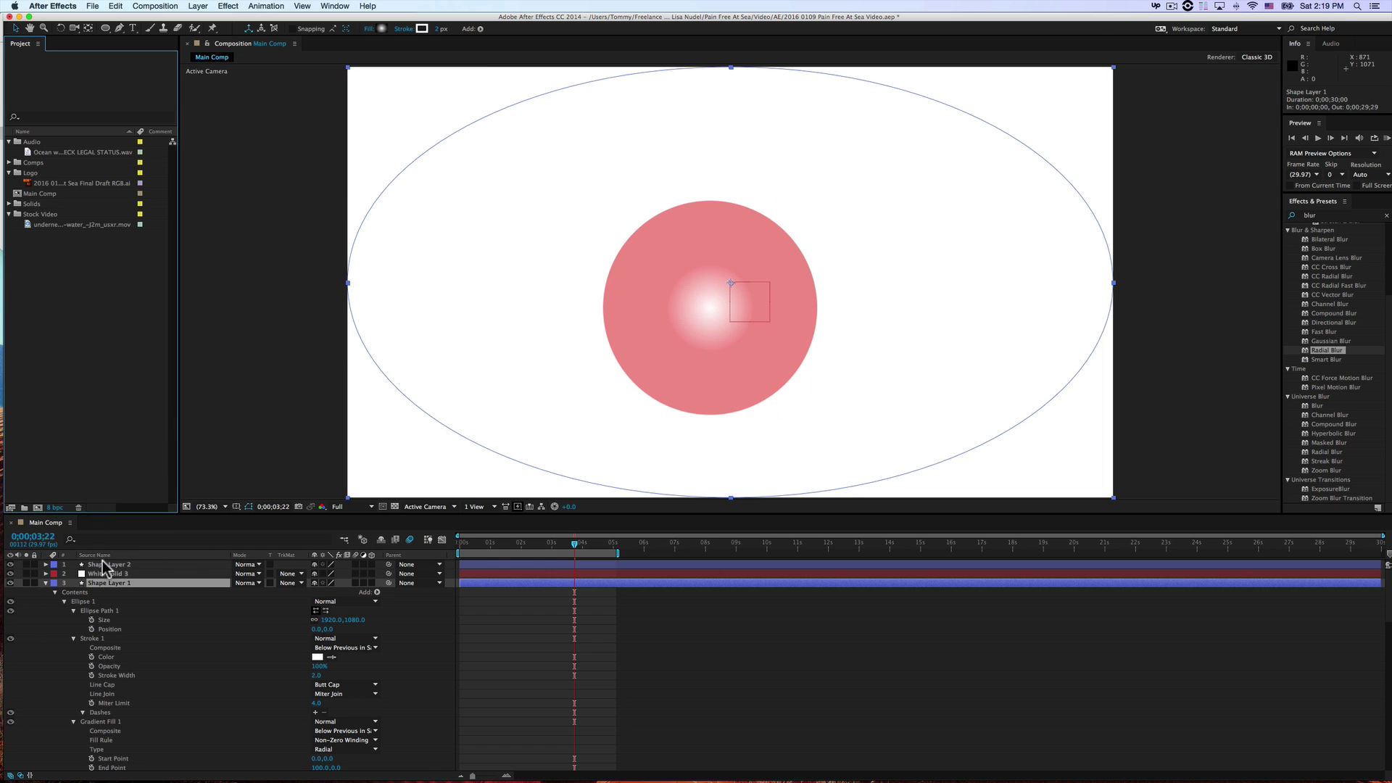
click(140, 574)
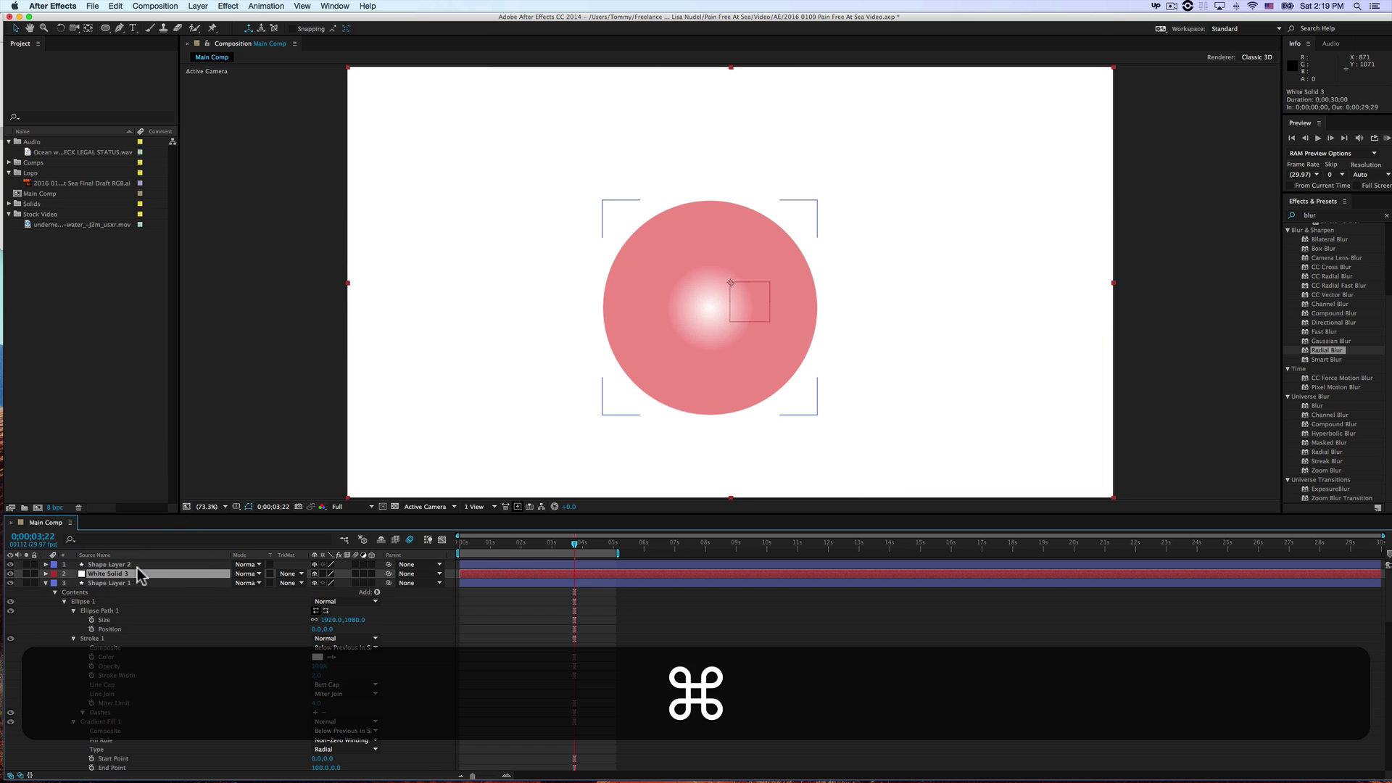
key(super+a)
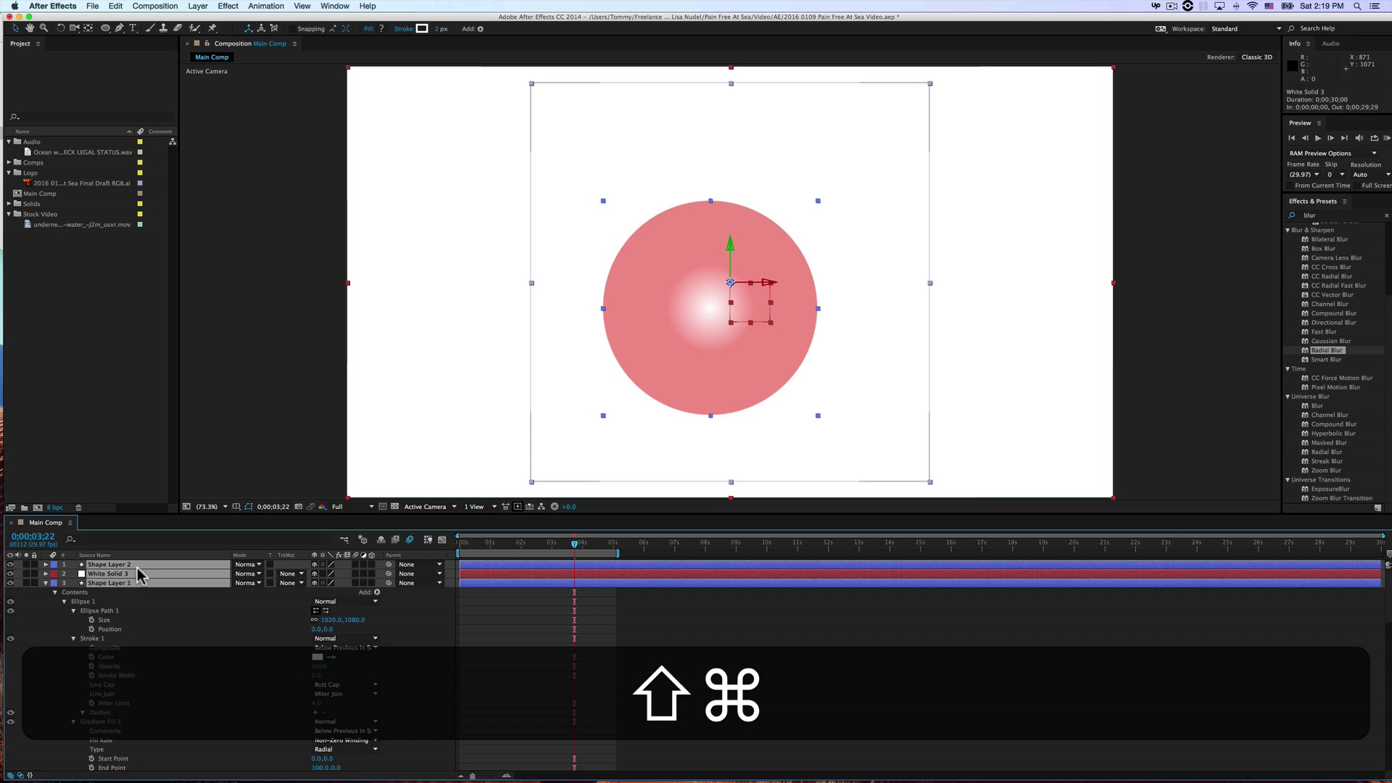
key(shift+super+grave)
key(shift+super+grave)
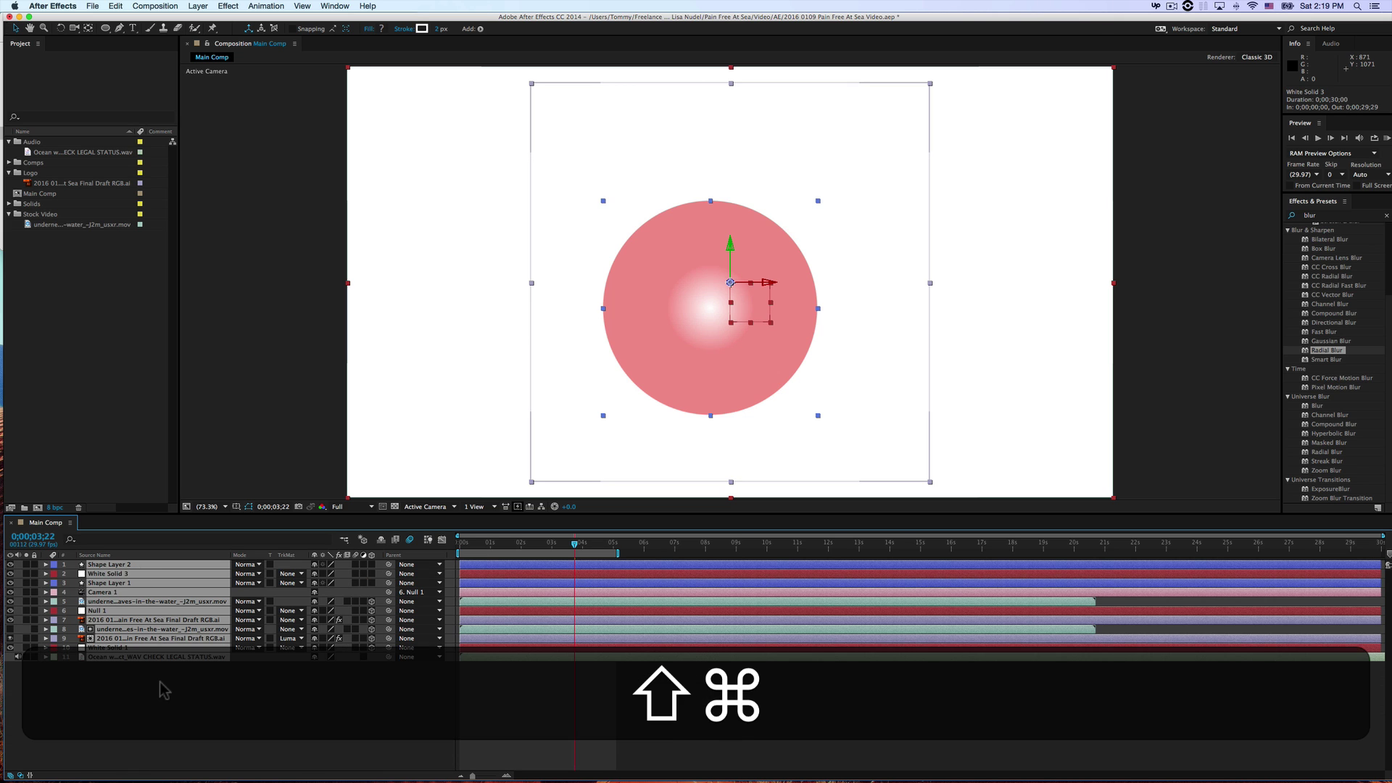
key(shift+super+a)
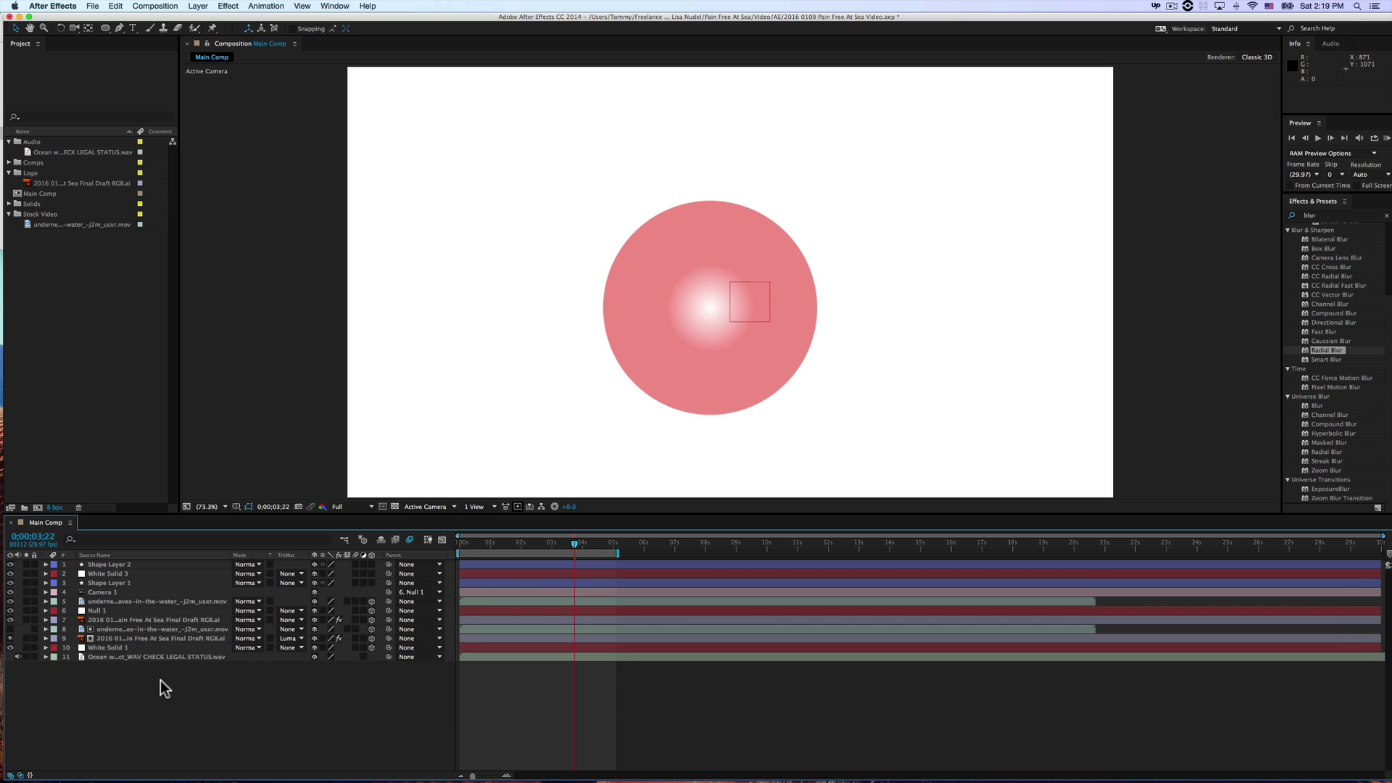
key(comma)
key(comma)
key(comma)
key(comma)
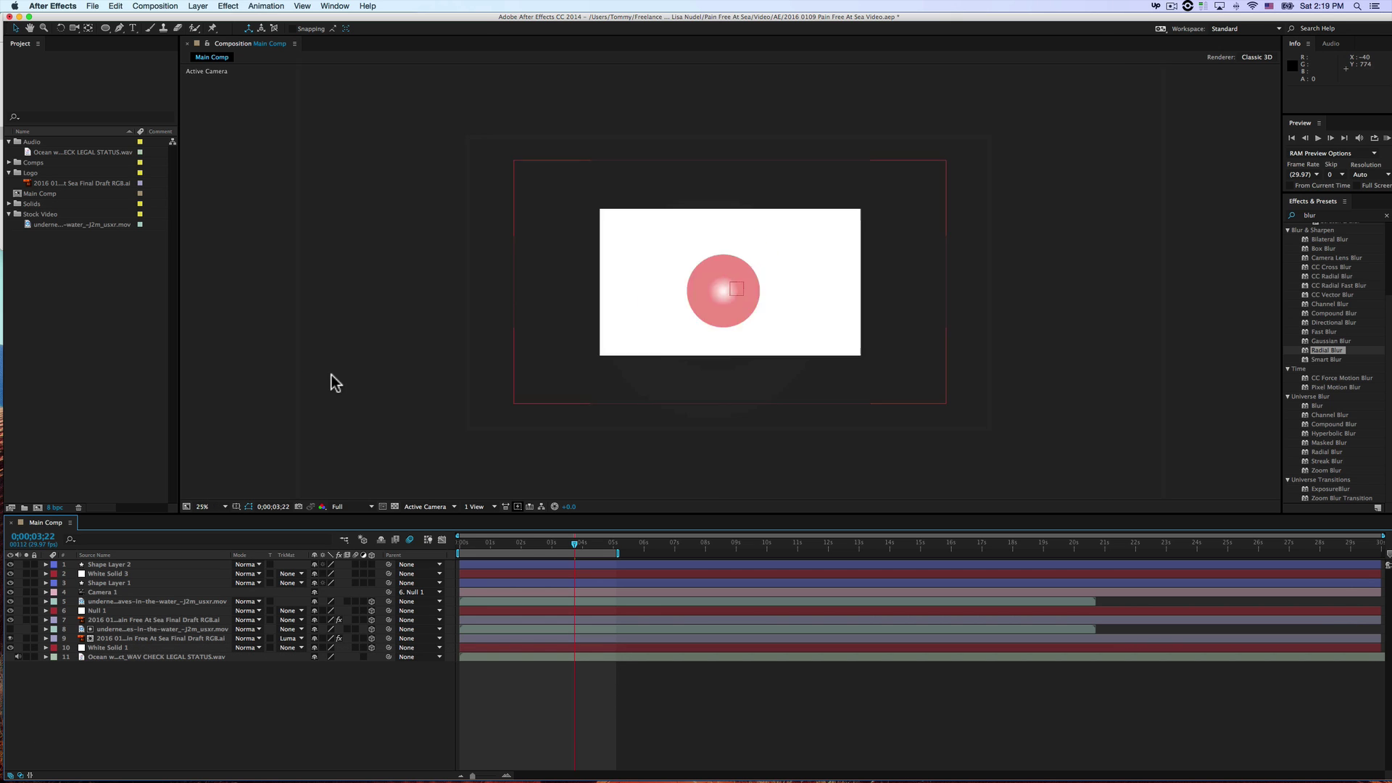
key(slash)
key(comma)
key(comma)
key(comma)
key(comma)
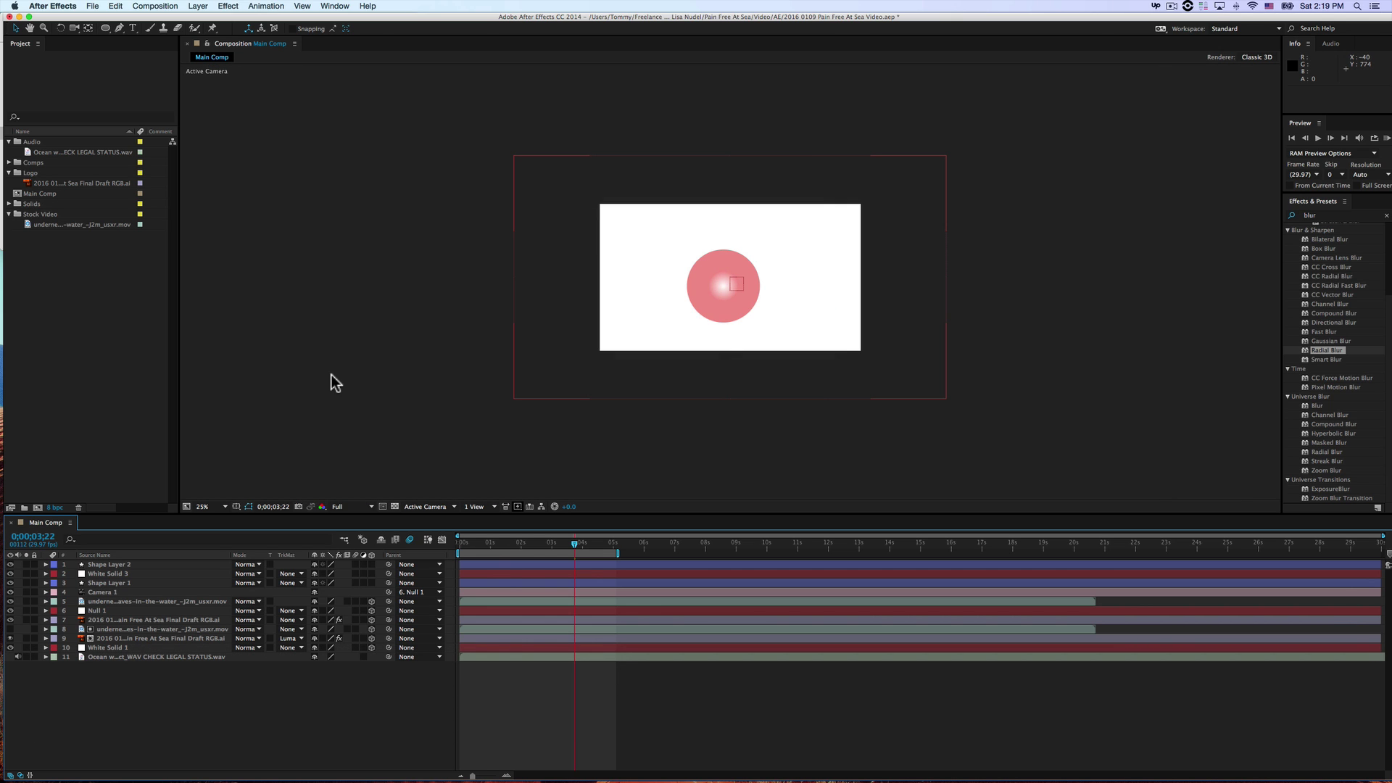
key(shift)
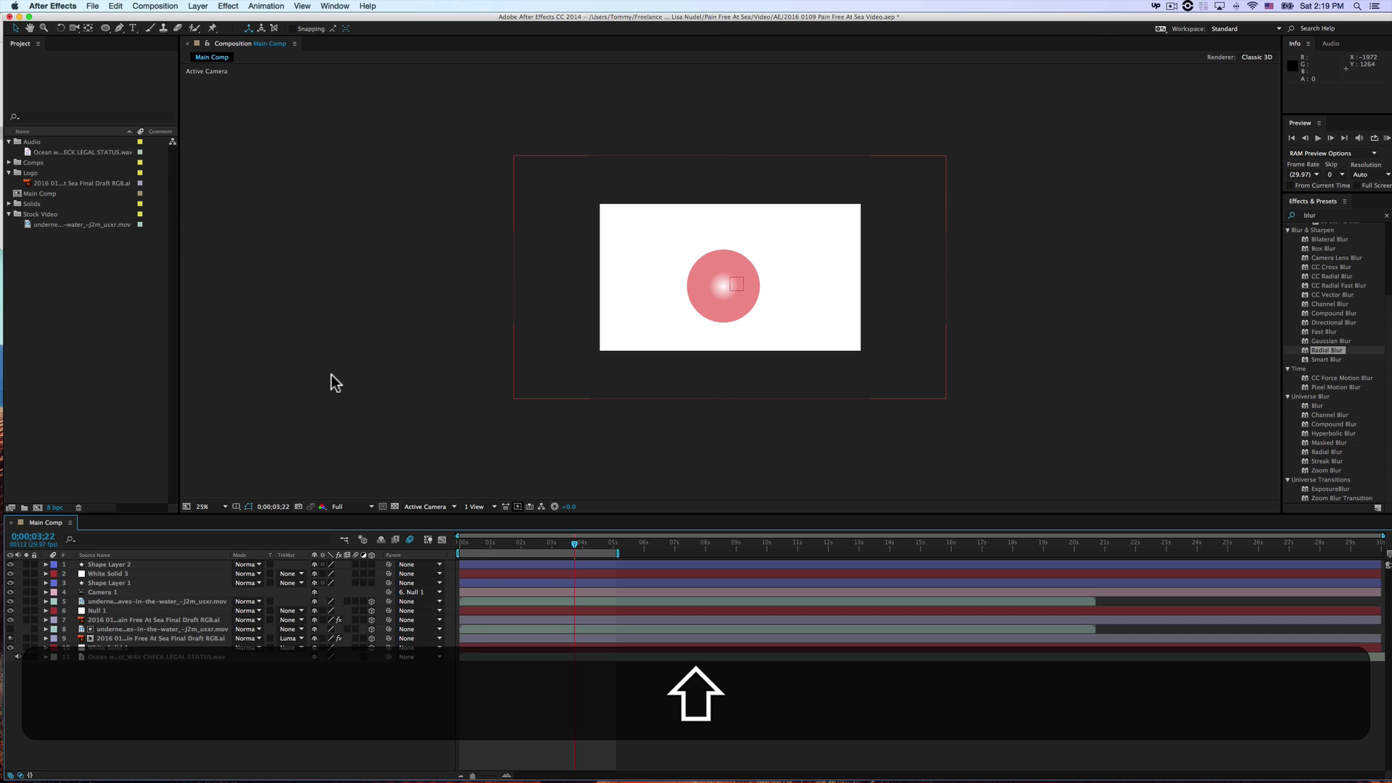
key(shift+slash)
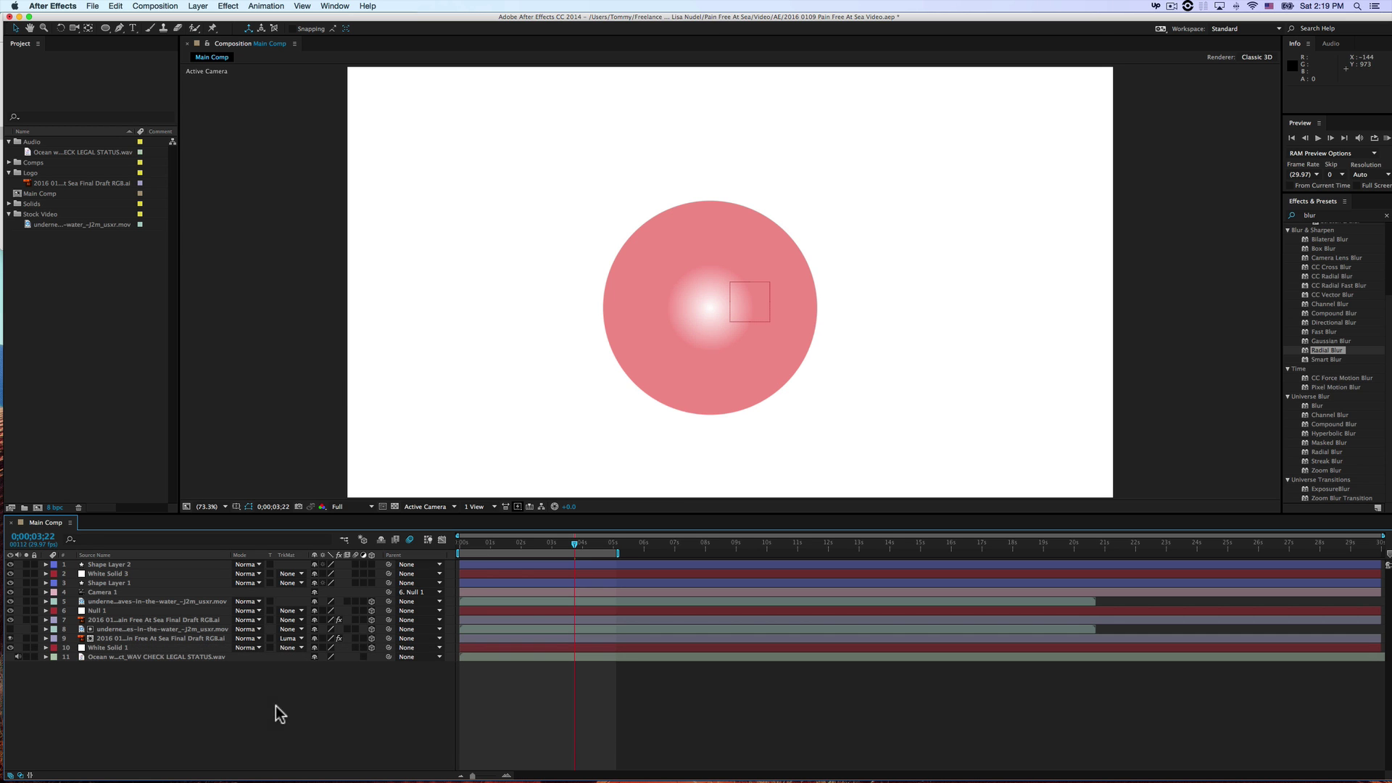
click(255, 458)
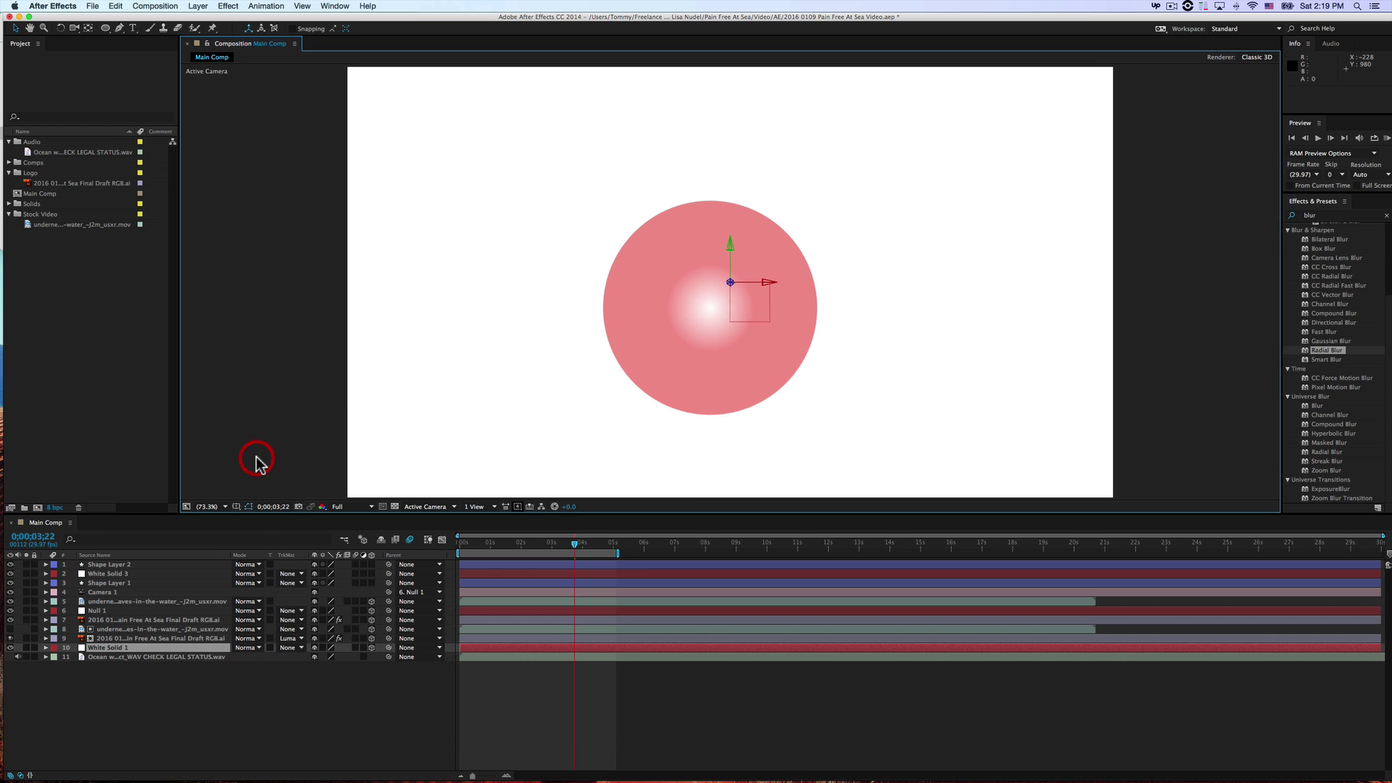
click(264, 700)
click(132, 411)
click(224, 403)
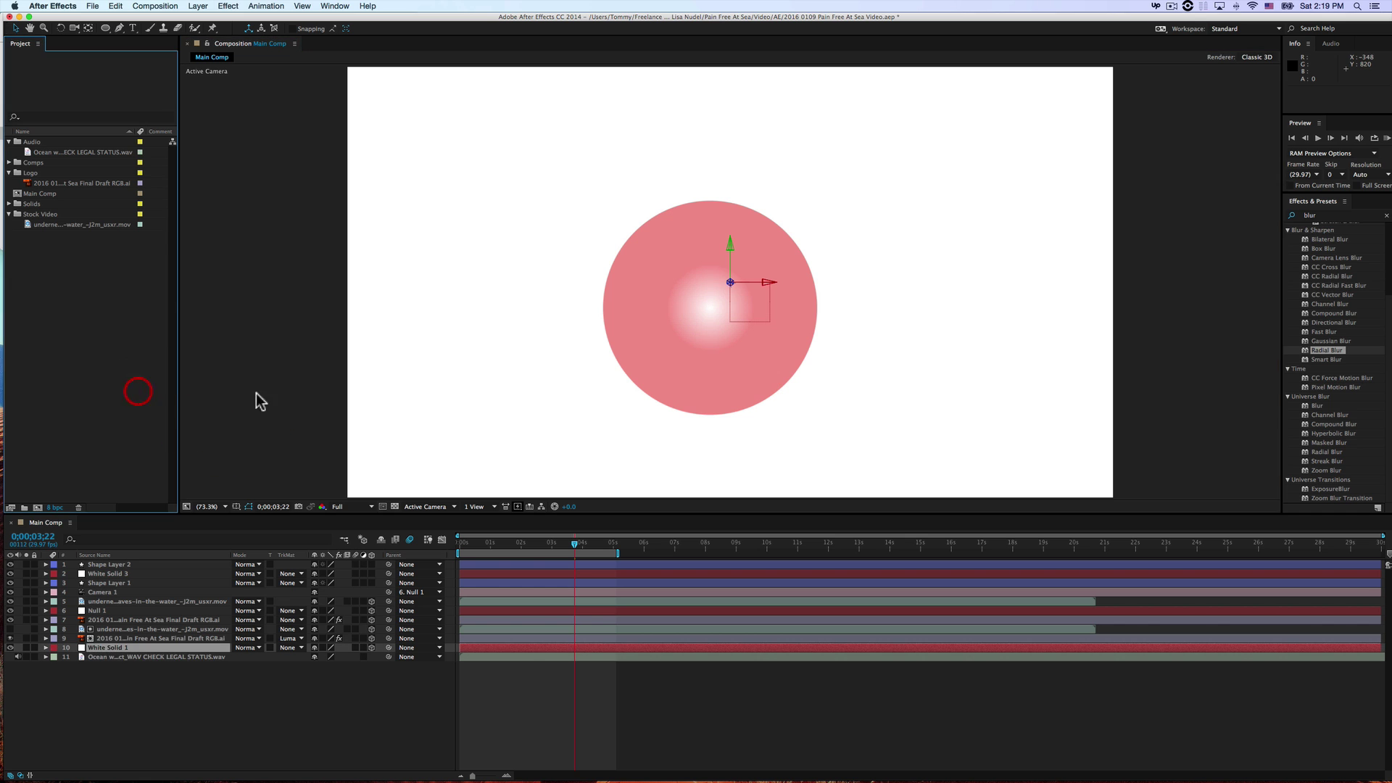
click(281, 400)
key(grave)
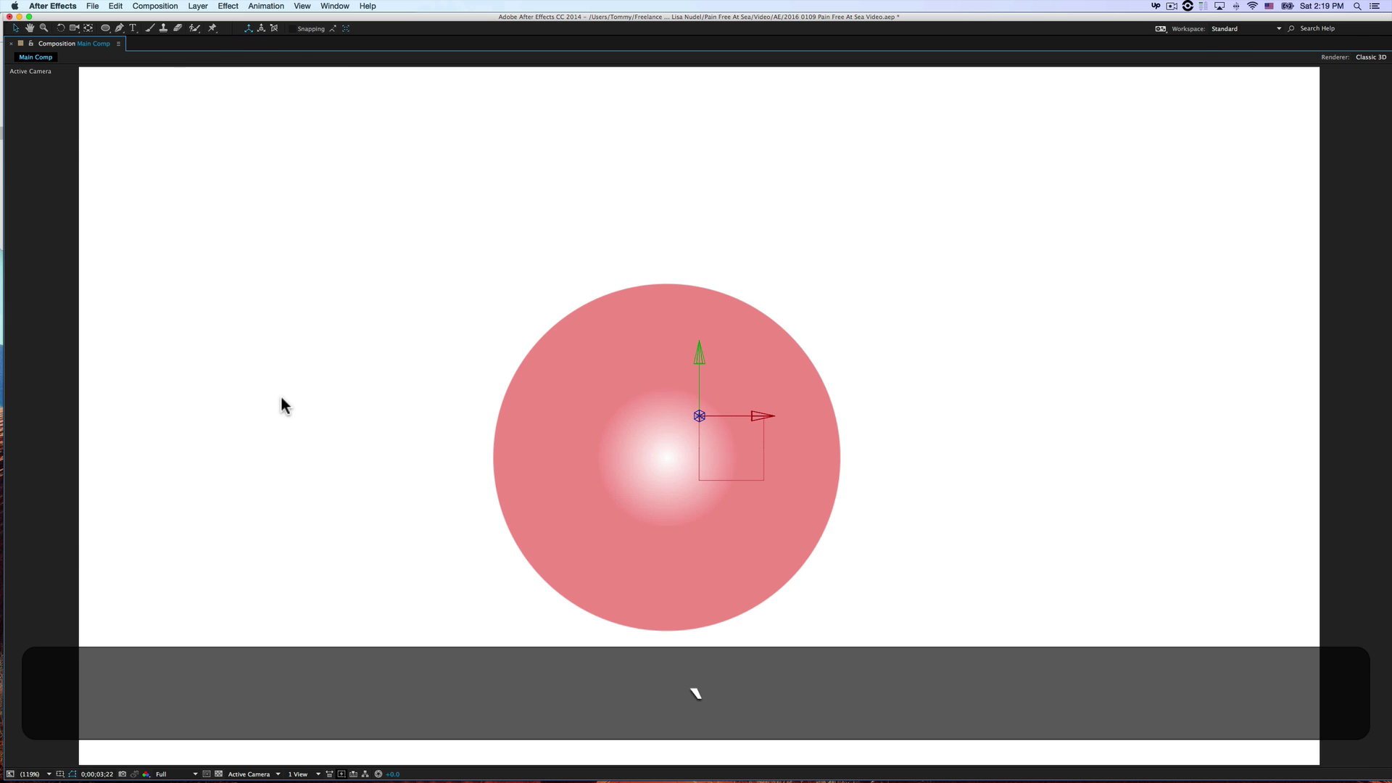
key(grave)
click(350, 716)
key(grave)
key(grave)
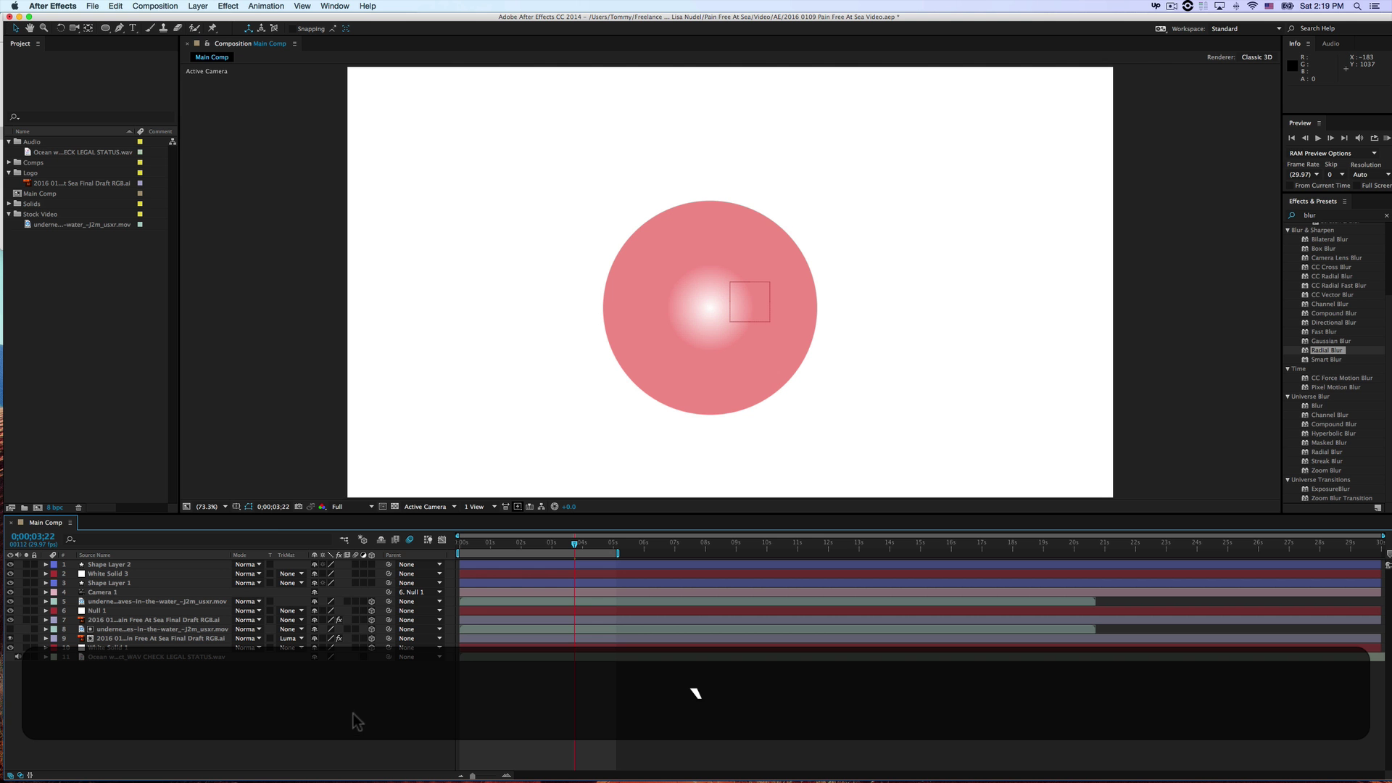
click(302, 401)
key(grave)
key(grave)
click(95, 320)
key(grave)
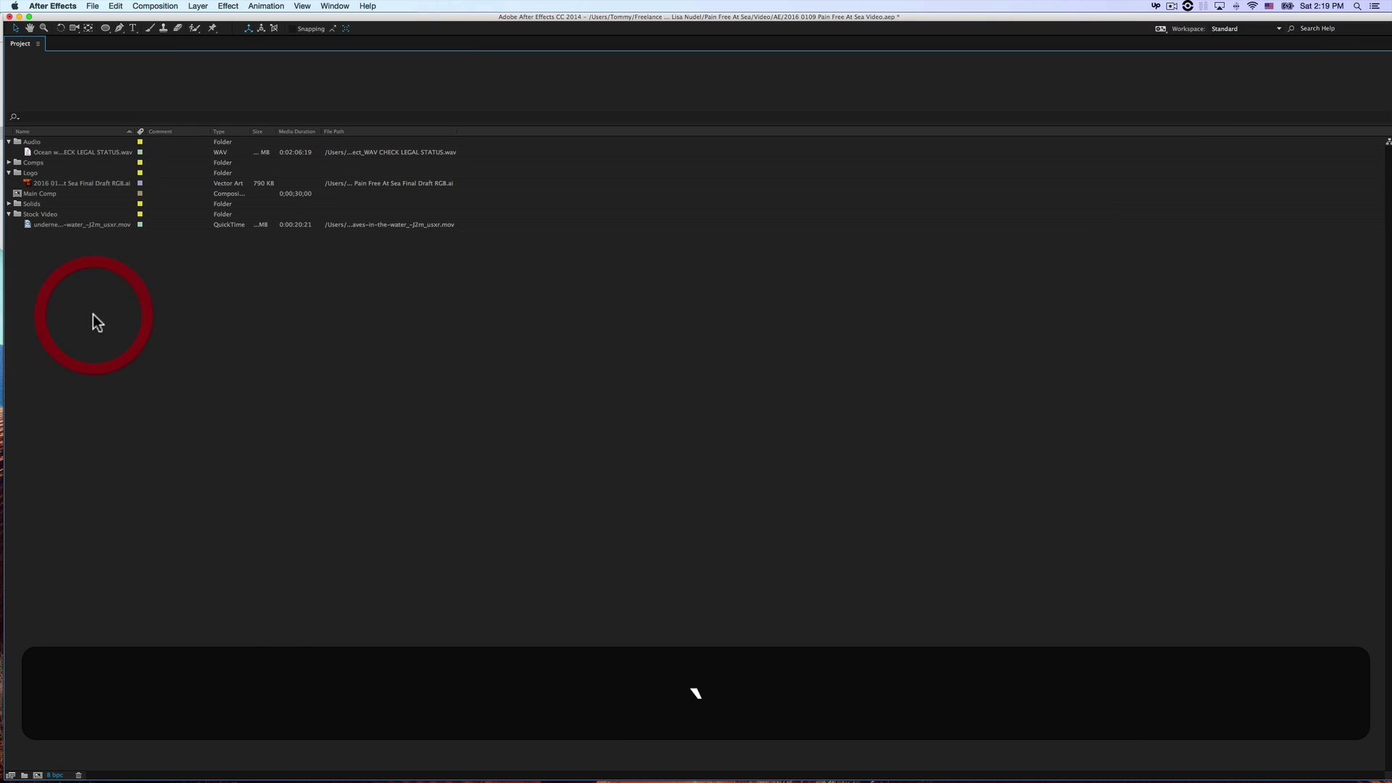
key(grave)
click(279, 328)
key(grave)
key(grave)
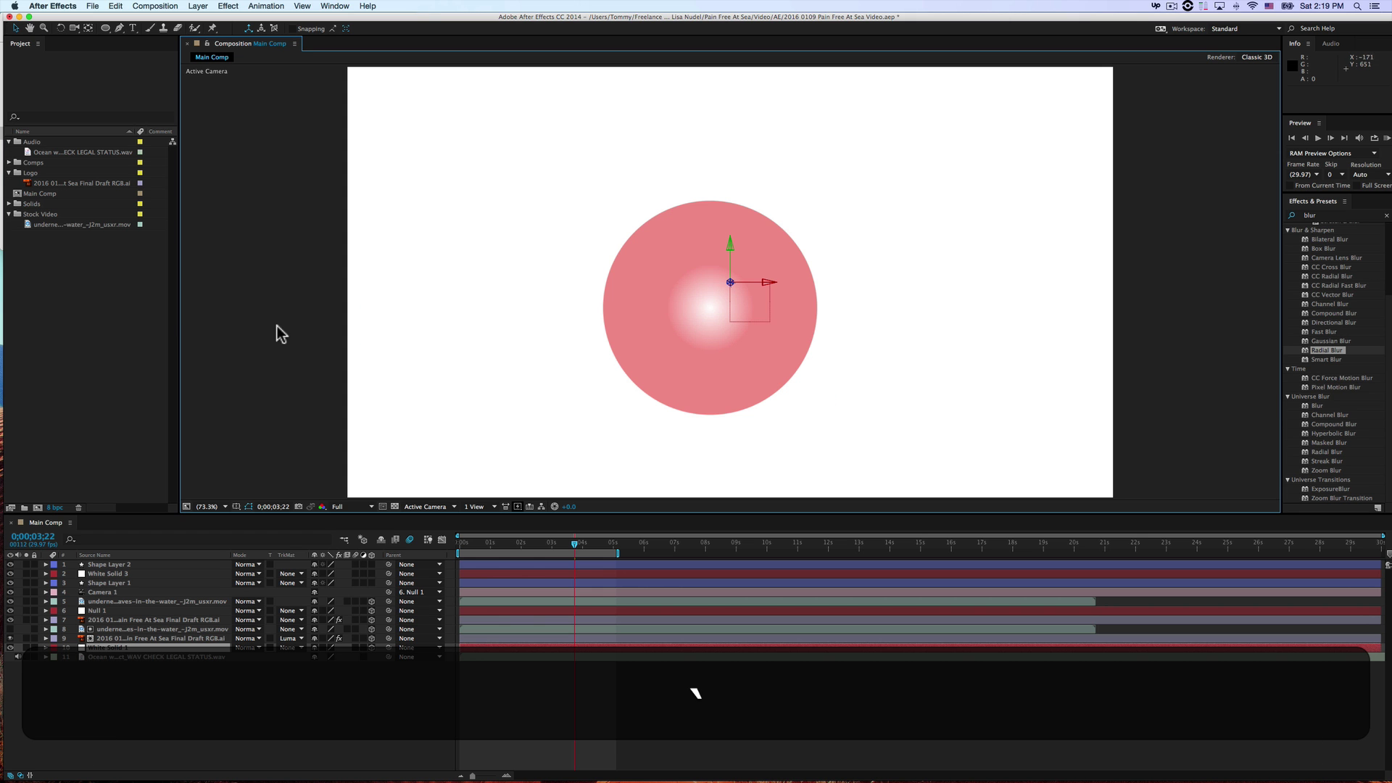
click(147, 320)
Reveal the logo artwork layer's applied effects in the timeline with E
click(119, 574)
key(e)
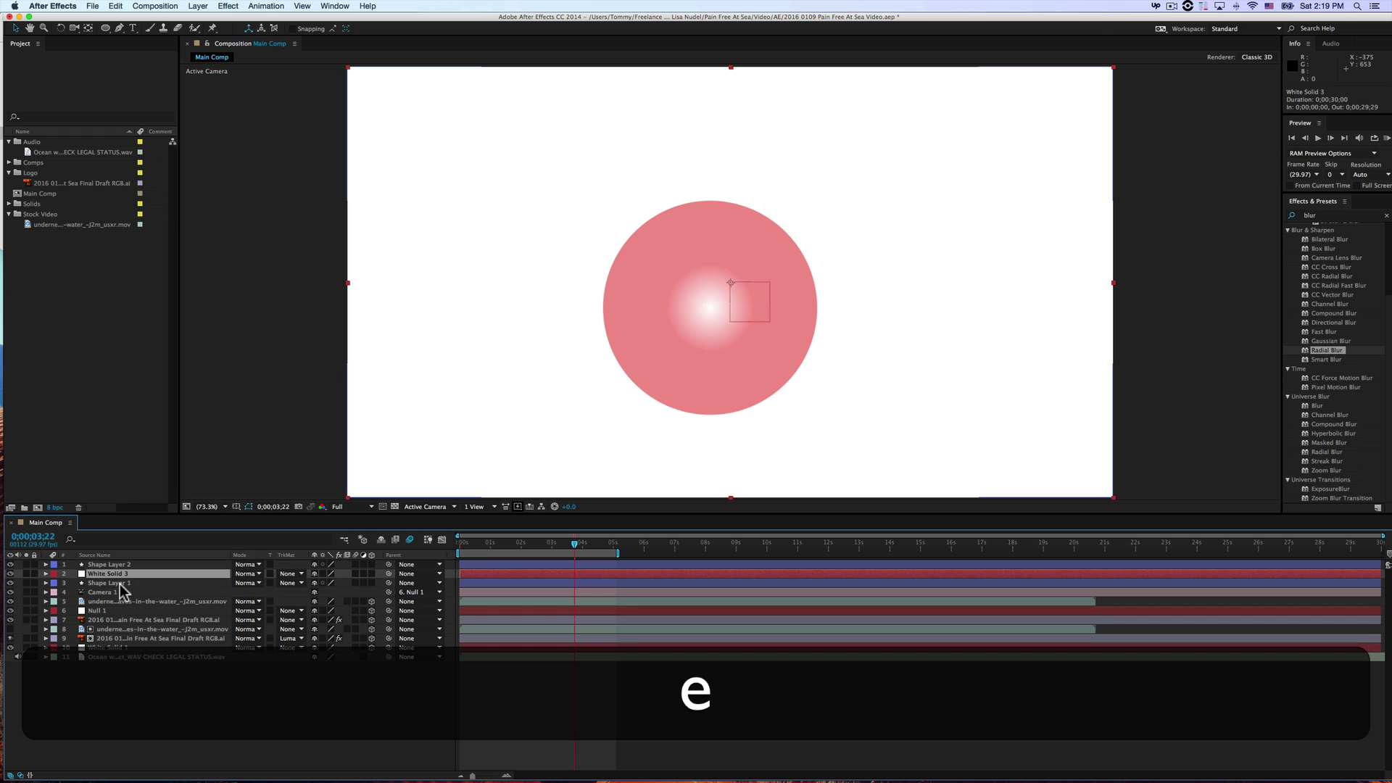
click(113, 583)
click(117, 601)
click(115, 620)
key(e)
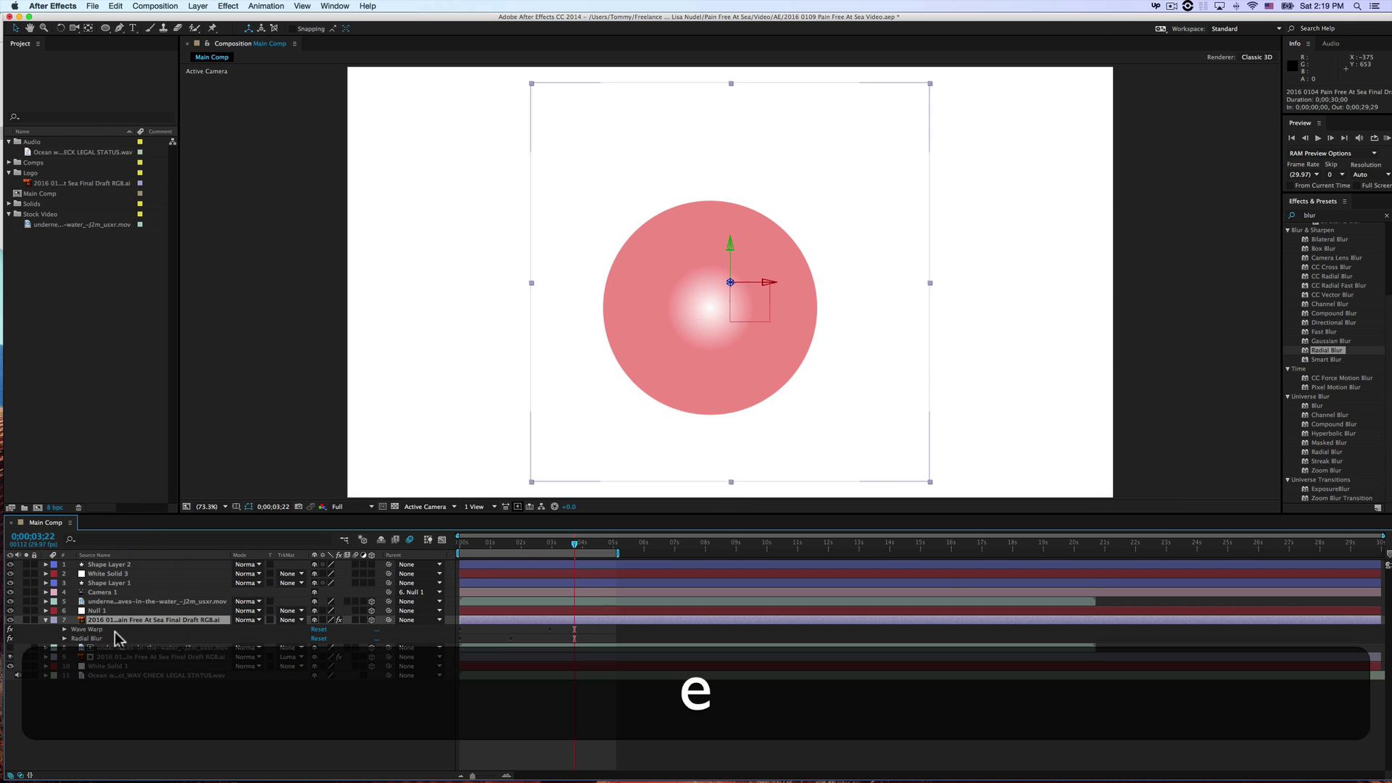
Open Wave Warp's Effect Controls, close and reopen them, then return to the Project panel
double_click(113, 630)
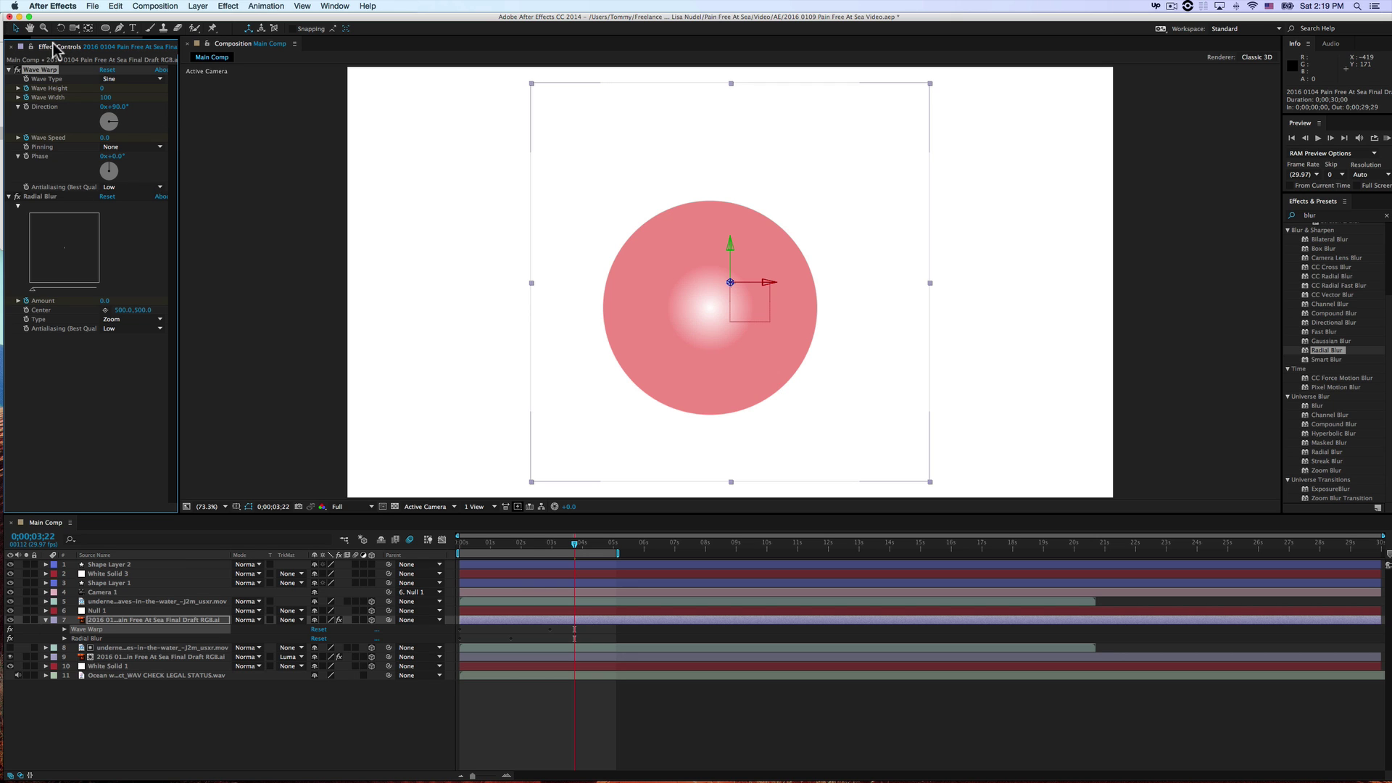
click(11, 47)
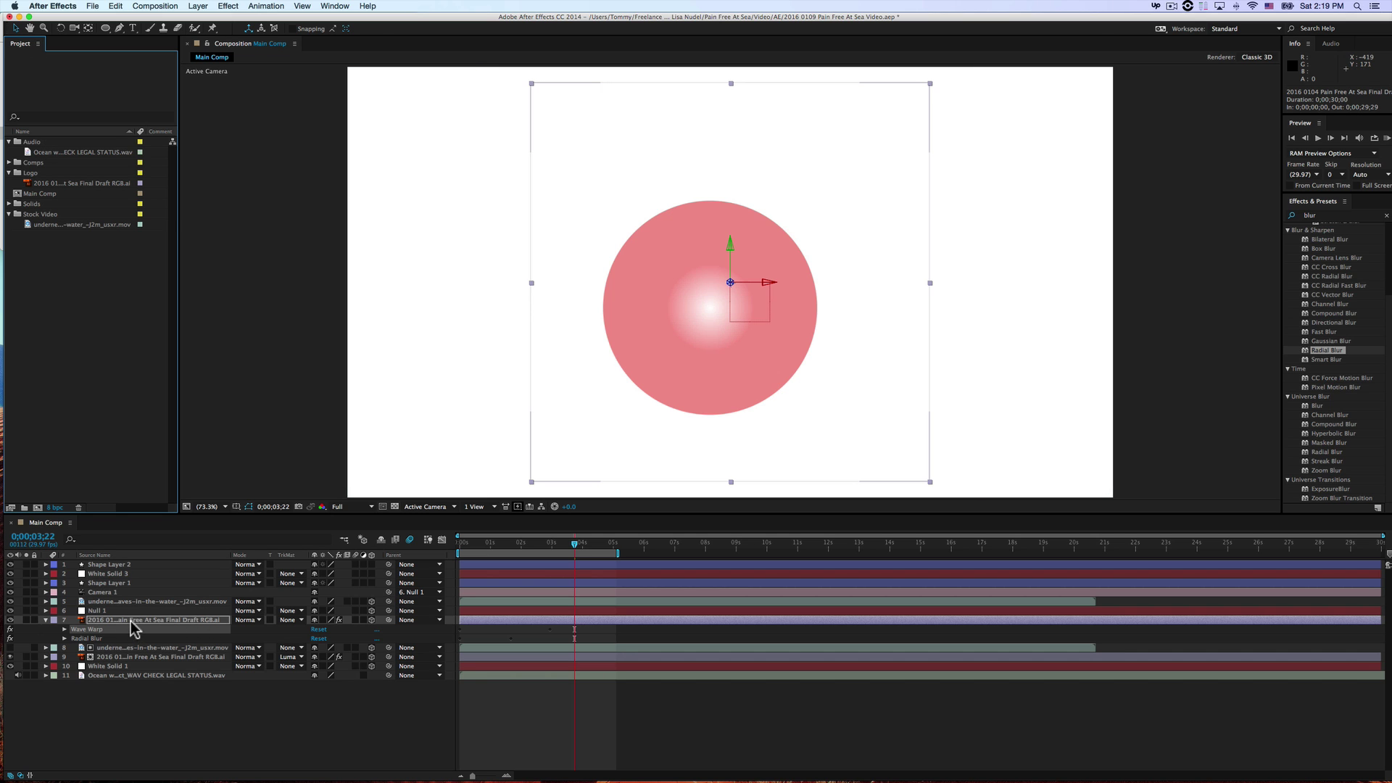
double_click(100, 630)
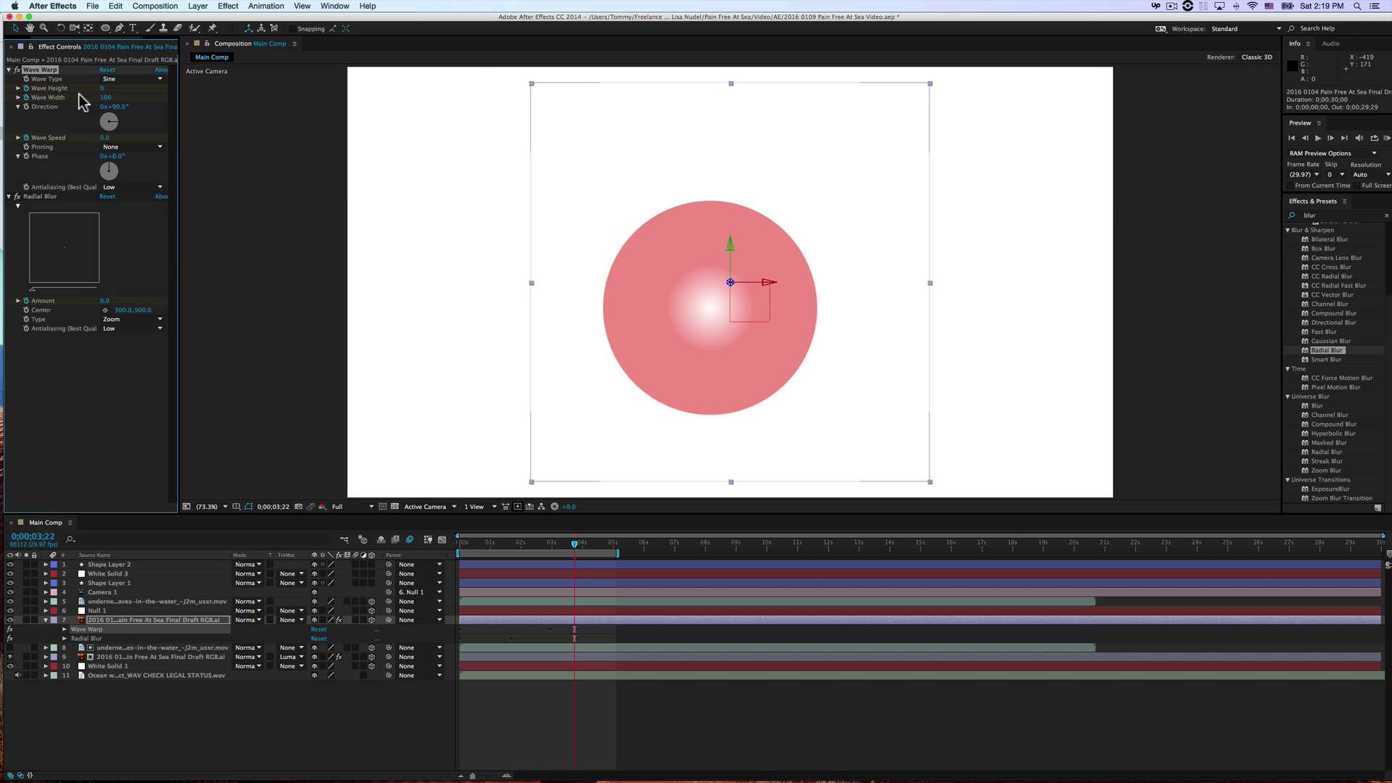
key(super)
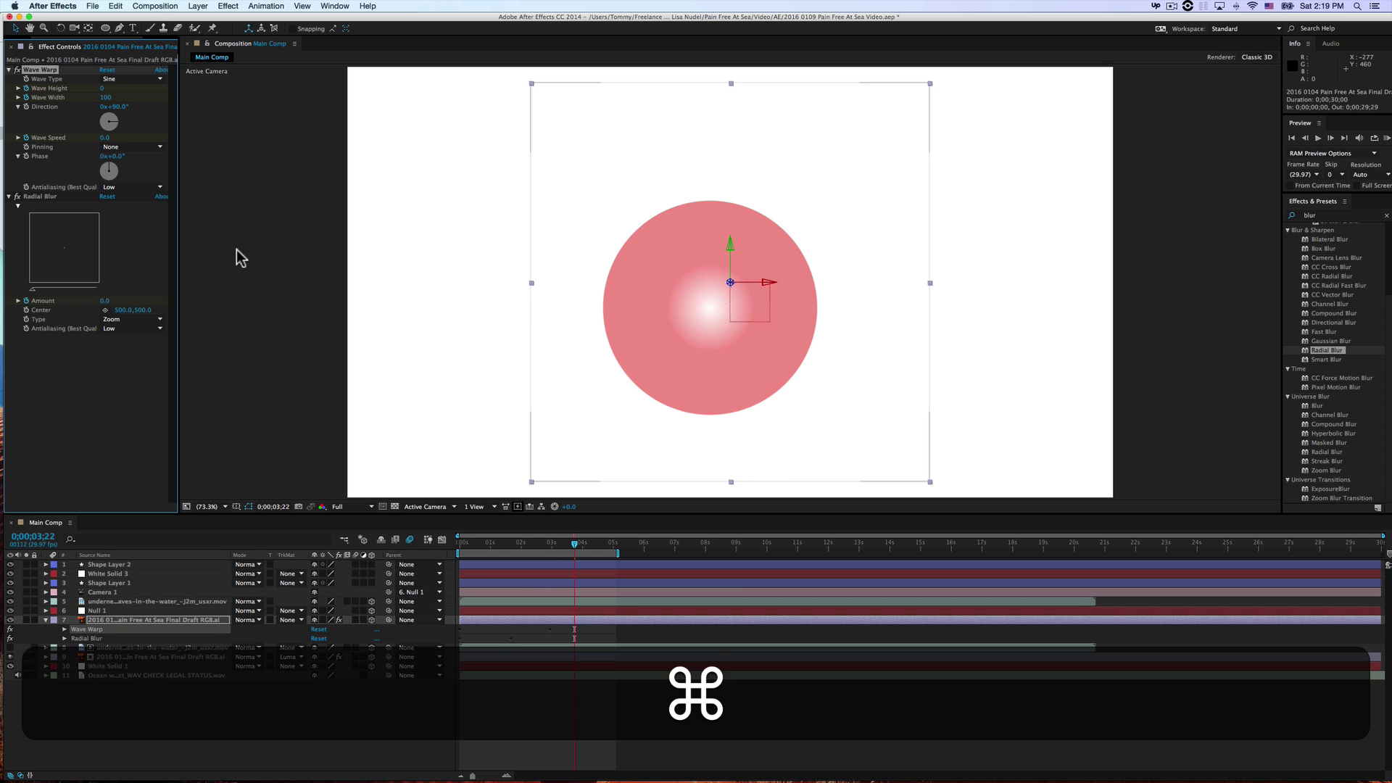
key(super+0)
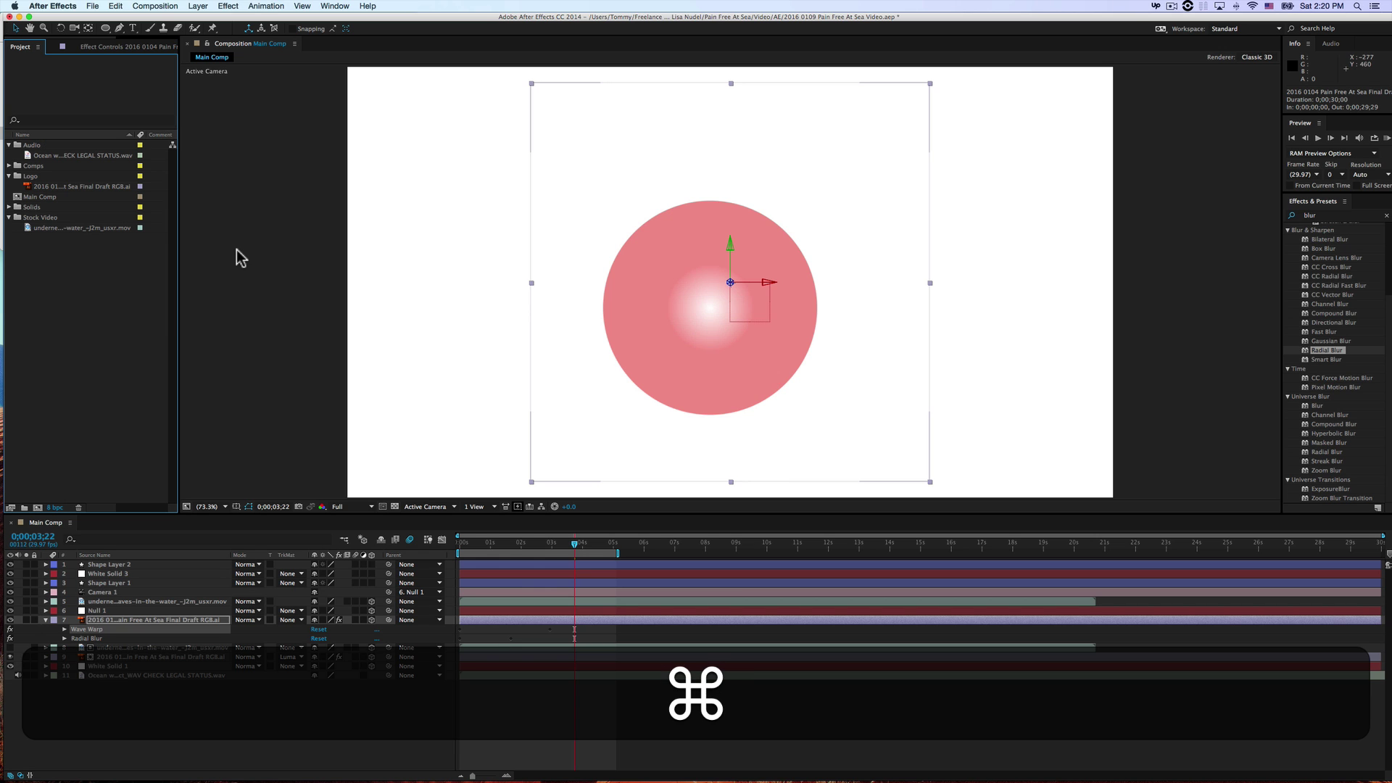